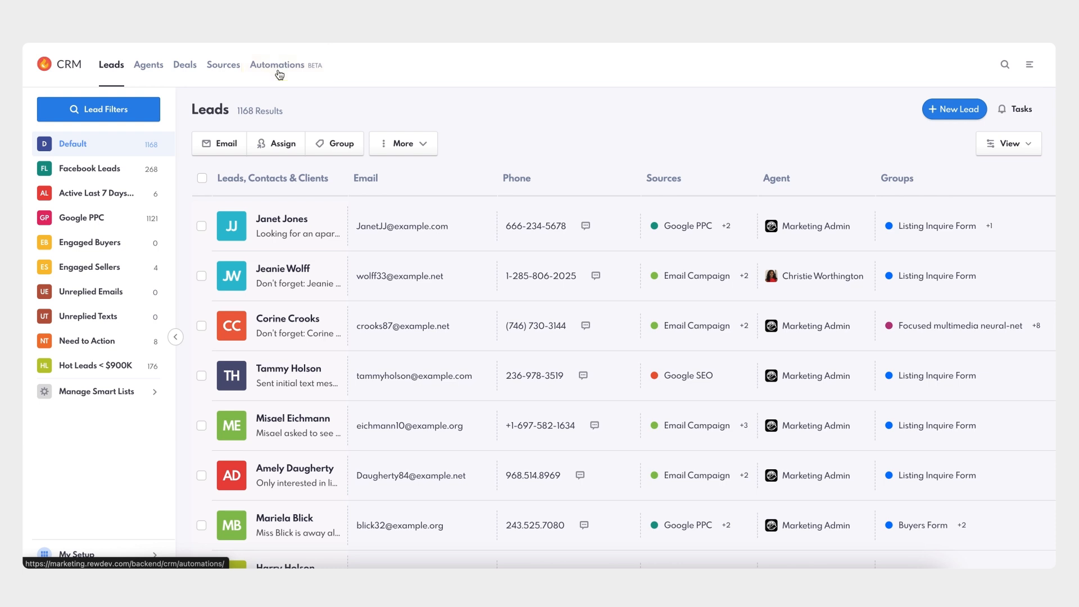
- Go to Automations and start a new automation rule
{"action": "left_click", "coordinate": [278, 71]}
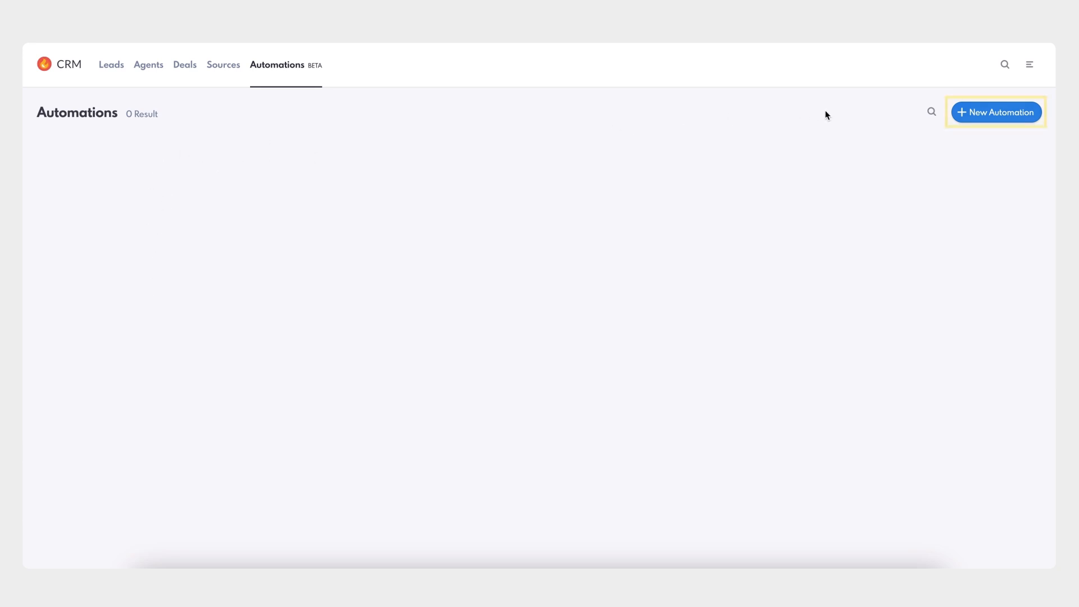
{"action": "left_click", "coordinate": [999, 117]}
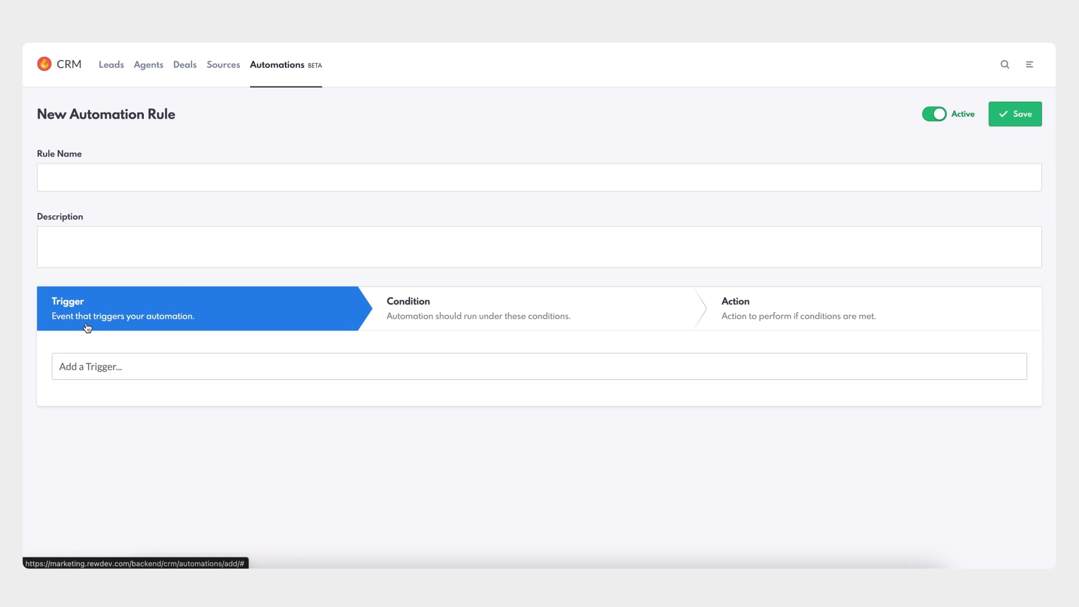
- Browse the available trigger, condition and action options for the new rule without choosing any
{"action": "left_click", "coordinate": [155, 368]}
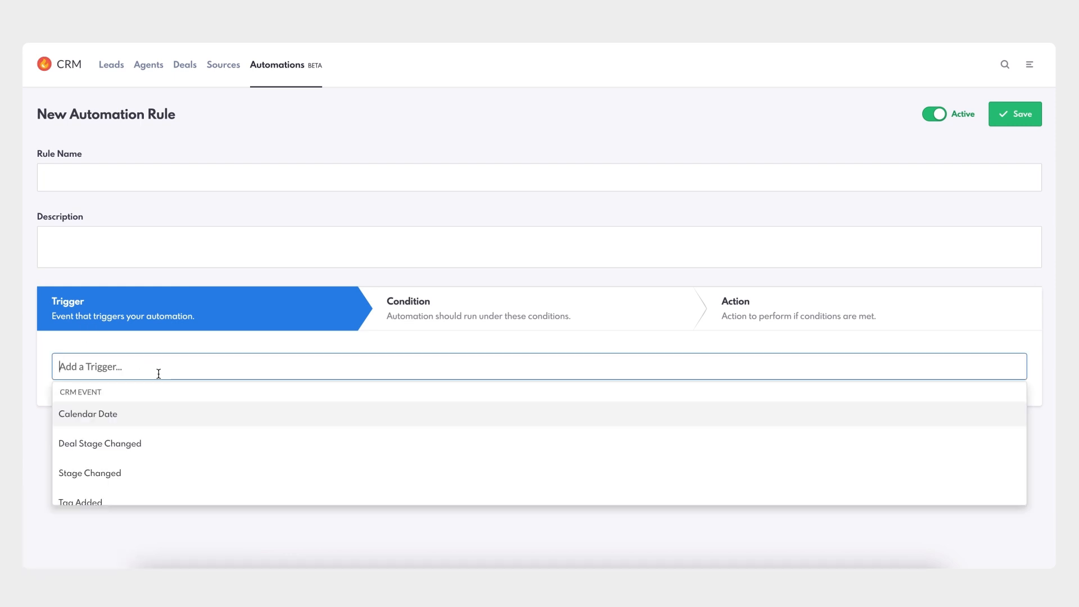
{"action": "scroll", "coordinate": [167, 418], "scroll_direction": "down", "scroll_amount": 4}
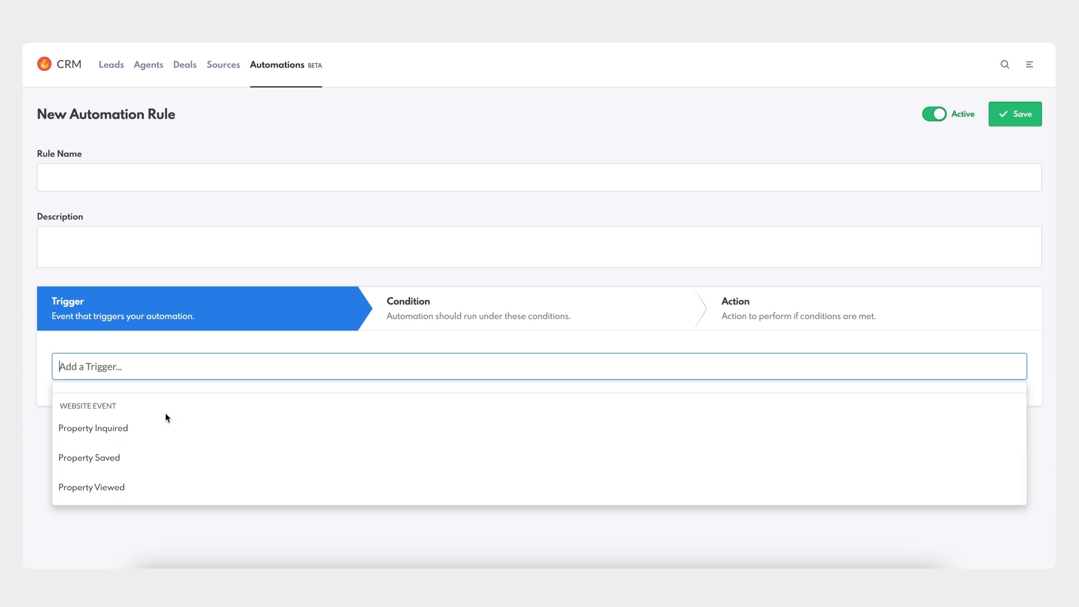
{"action": "left_click", "coordinate": [414, 325]}
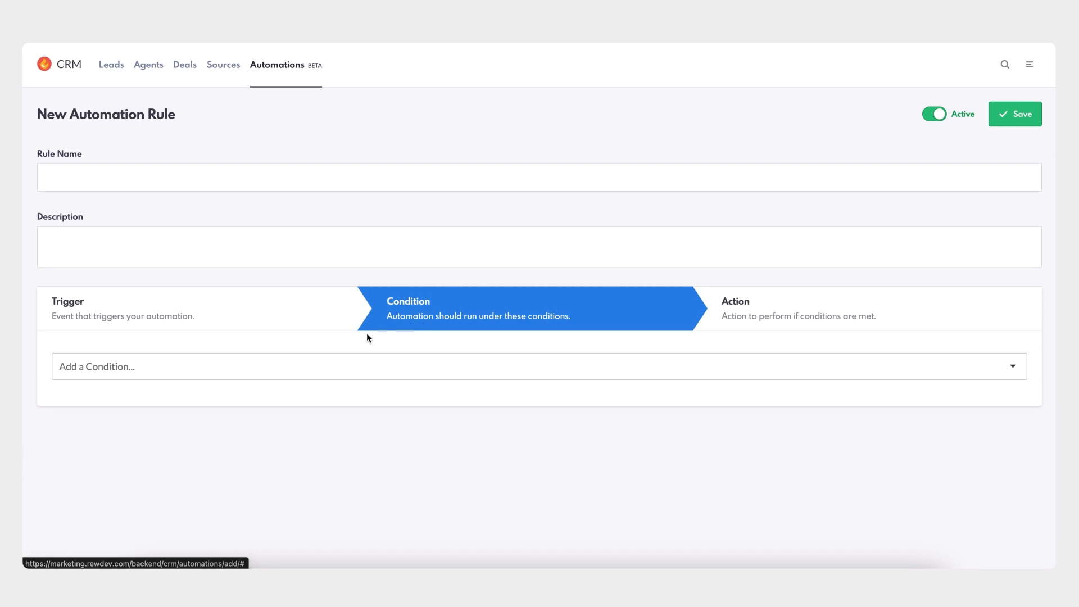
{"action": "left_click", "coordinate": [165, 373]}
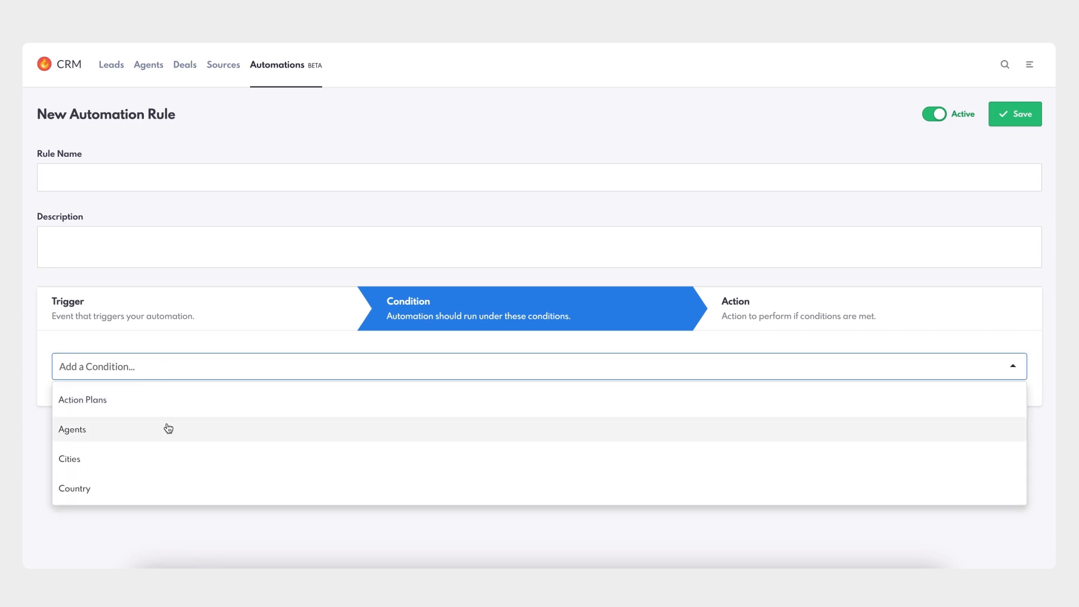
{"action": "scroll", "coordinate": [167, 426], "scroll_direction": "down", "scroll_amount": 3}
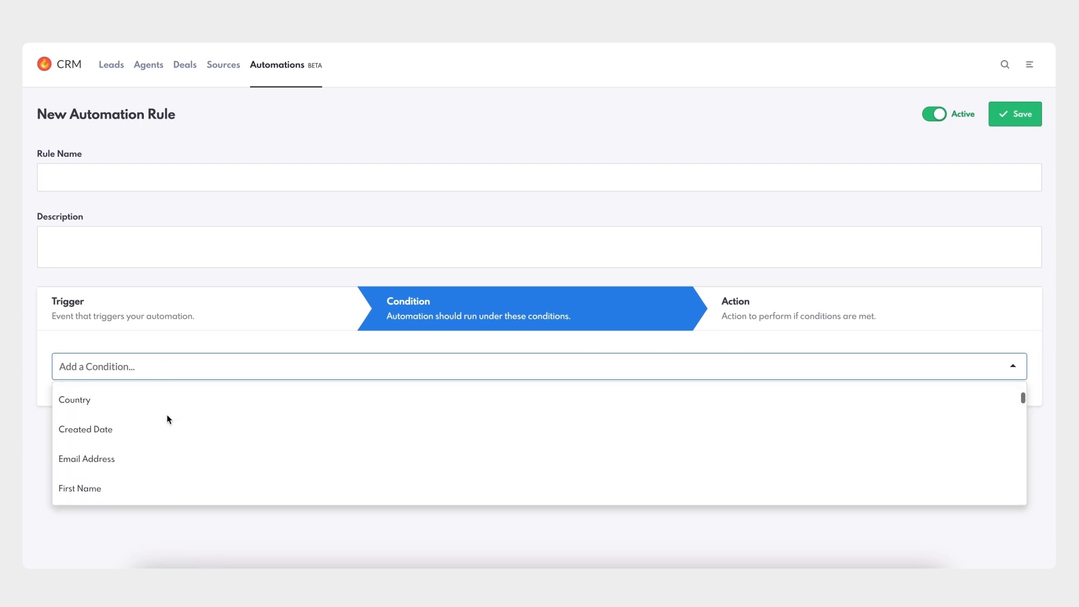
{"action": "scroll", "coordinate": [167, 418], "scroll_direction": "down", "scroll_amount": 8}
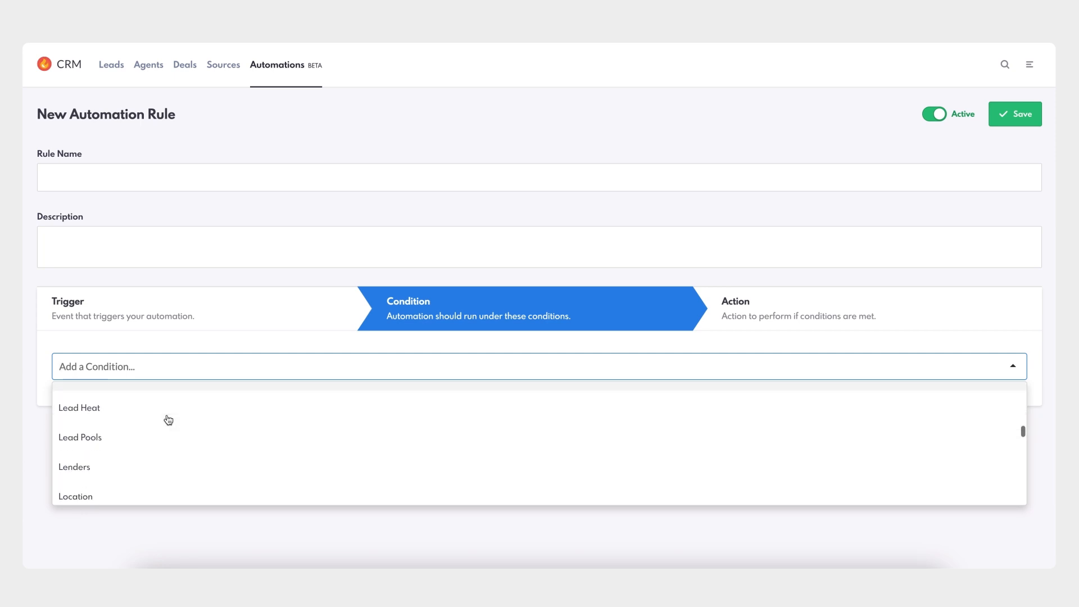
{"action": "scroll", "coordinate": [168, 419], "scroll_direction": "down", "scroll_amount": 8}
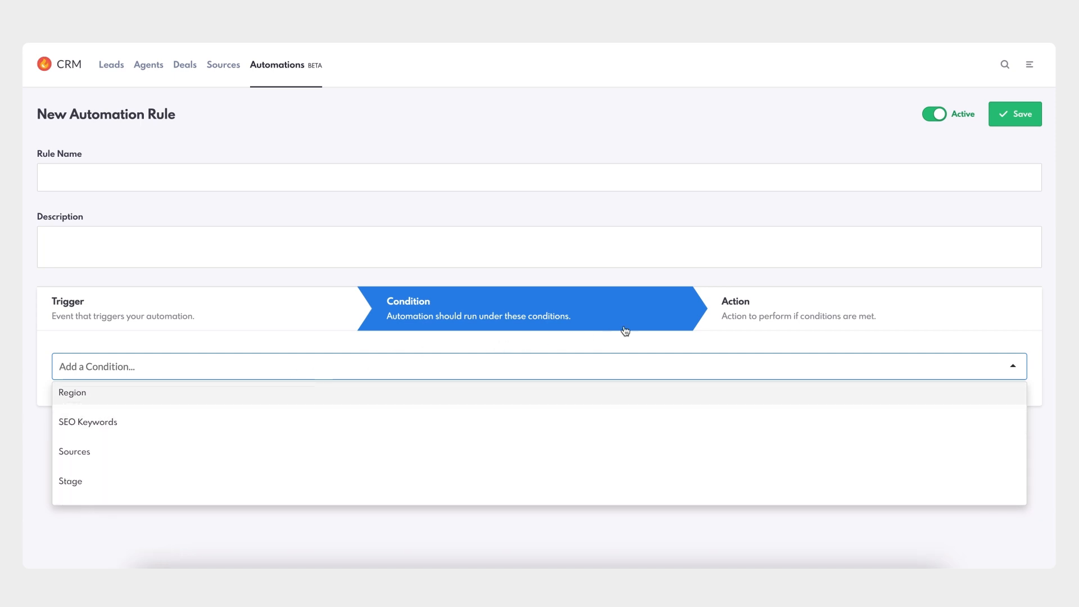
{"action": "left_click", "coordinate": [734, 314]}
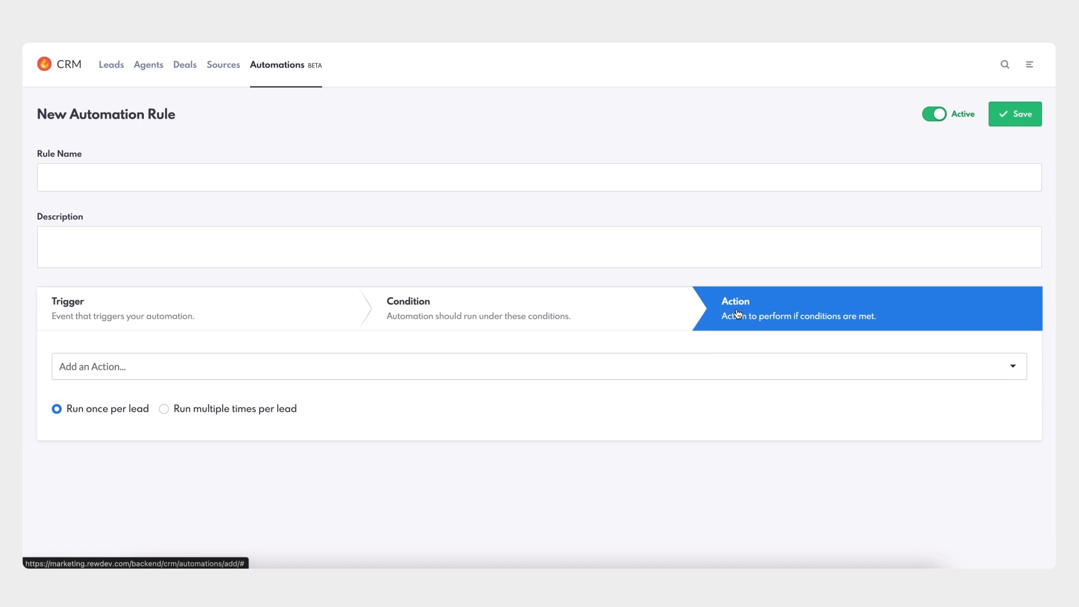
{"action": "left_click", "coordinate": [180, 371]}
{"action": "scroll", "coordinate": [205, 428], "scroll_direction": "down", "scroll_amount": 1}
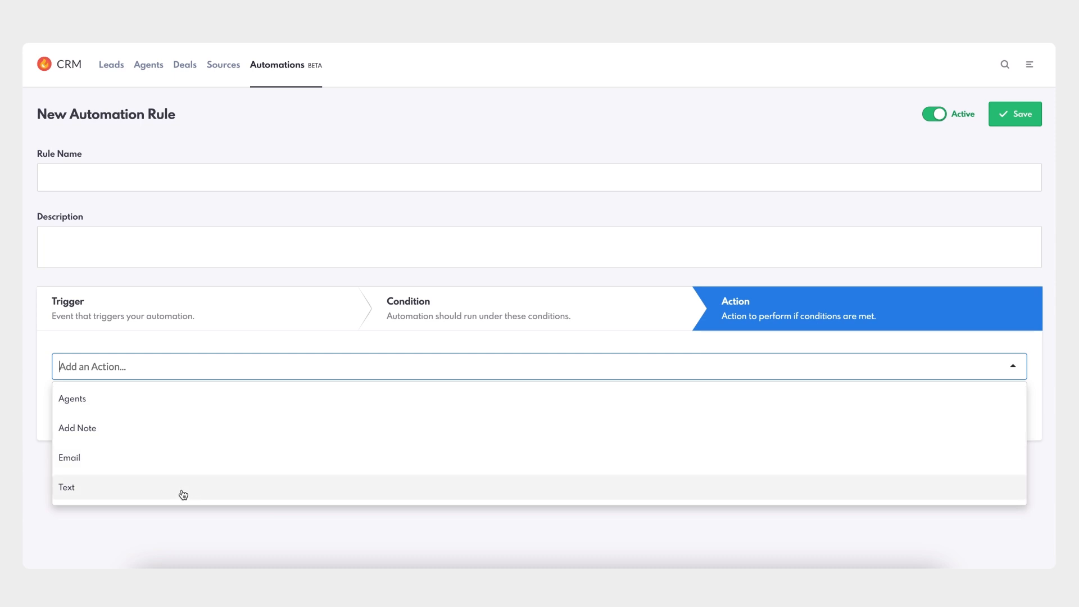
{"action": "scroll", "coordinate": [222, 410], "scroll_direction": "up", "scroll_amount": 1}
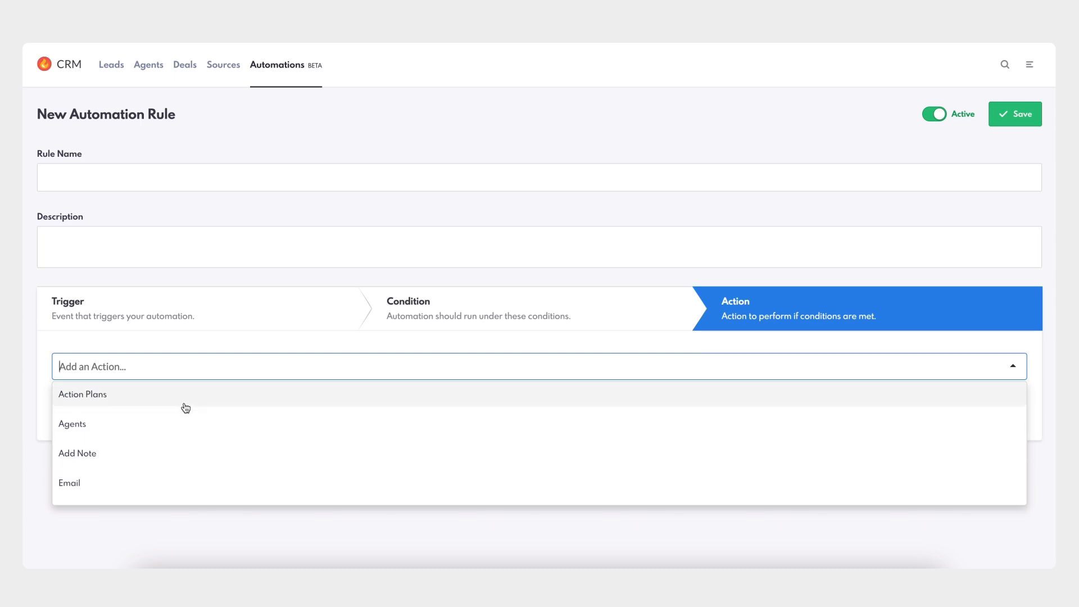
{"action": "left_click", "coordinate": [277, 350]}
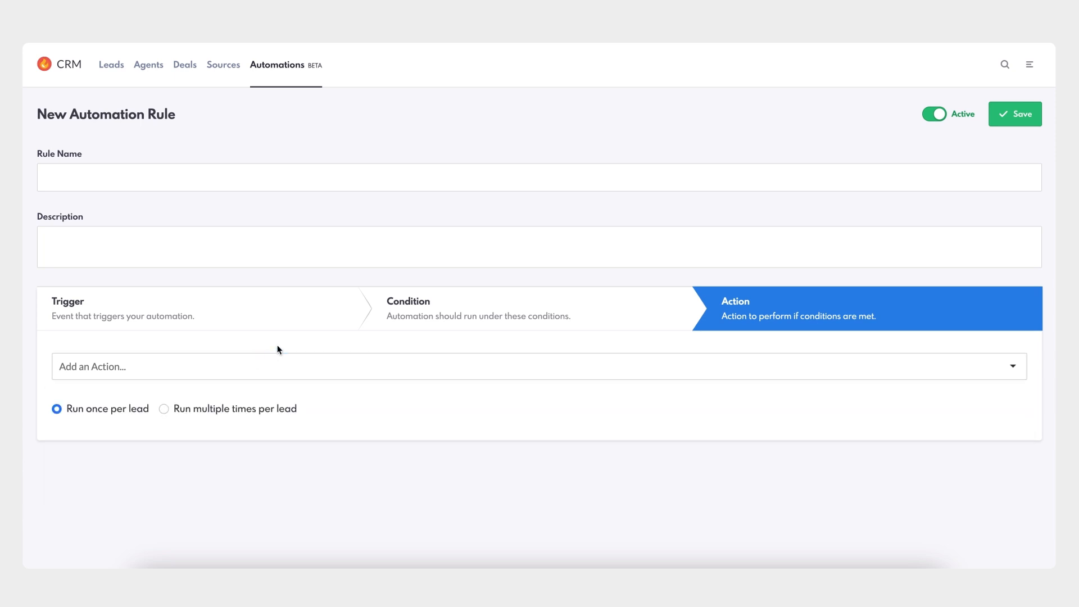
{"action": "left_click", "coordinate": [215, 322]}
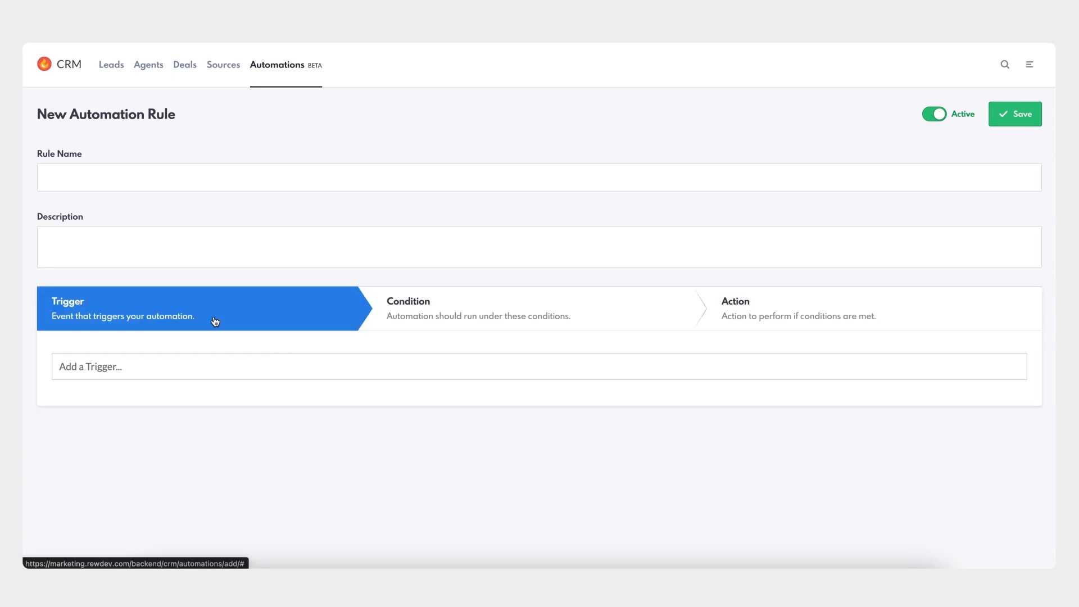
- Name the rule "New Saved Listings"
{"action": "left_click", "coordinate": [195, 173]}
{"action": "type", "text": "New Saved Listings"}
{"action": "left_click", "coordinate": [196, 207]}
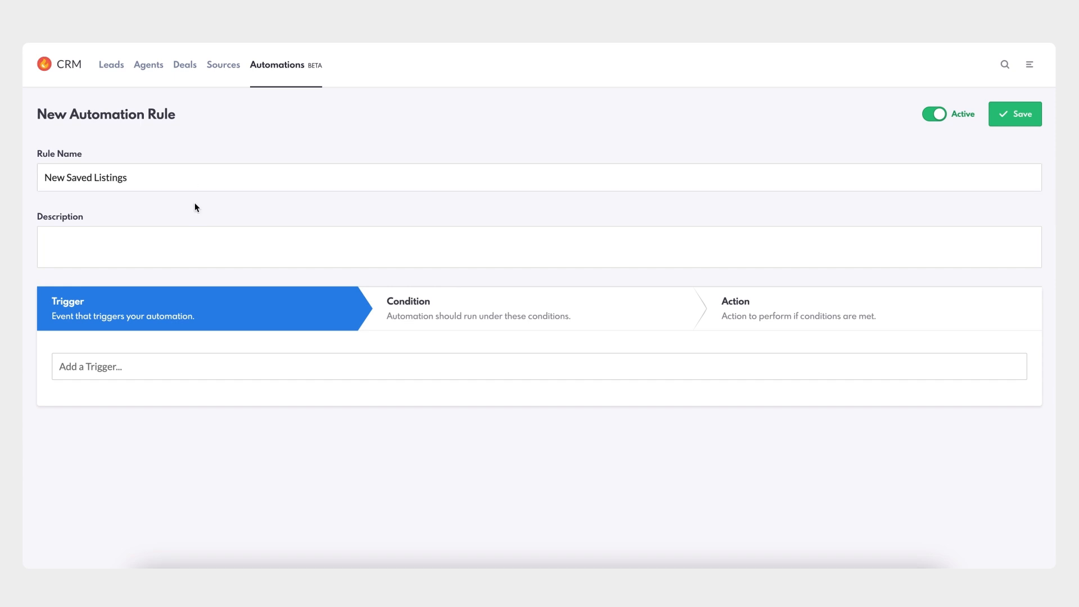
- Enter the description "When a Lead has saved a property, with the condition of viewing at least 10 listings, the assigned Agent will get an email notification that will have the listing details."
{"action": "left_click", "coordinate": [172, 237]}
{"action": "type", "text": "When a Lead has "}
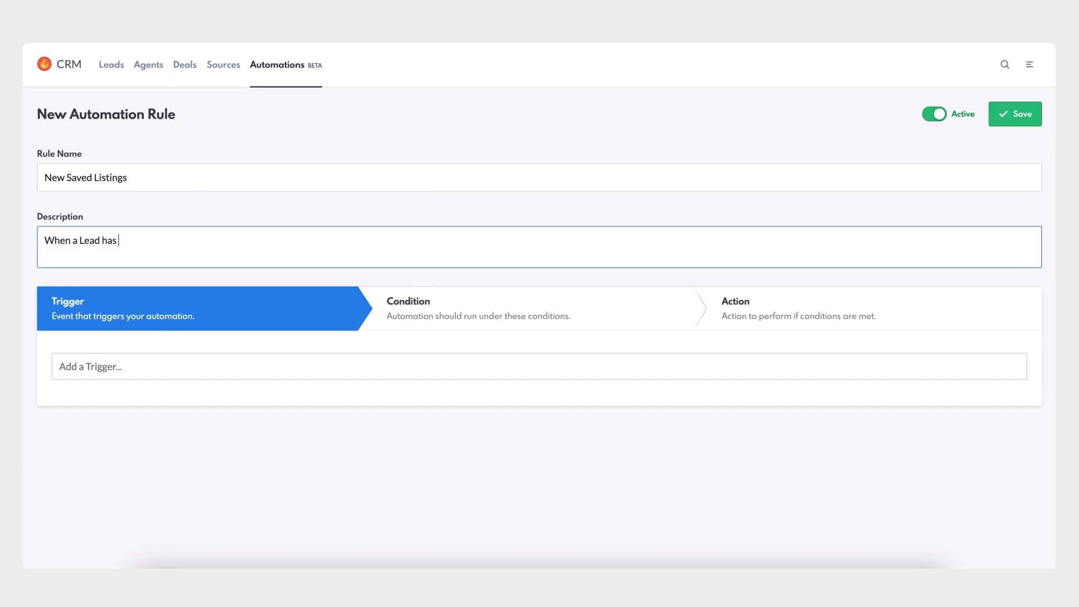
{"action": "type", "text": "saved a property, with the condition of "}
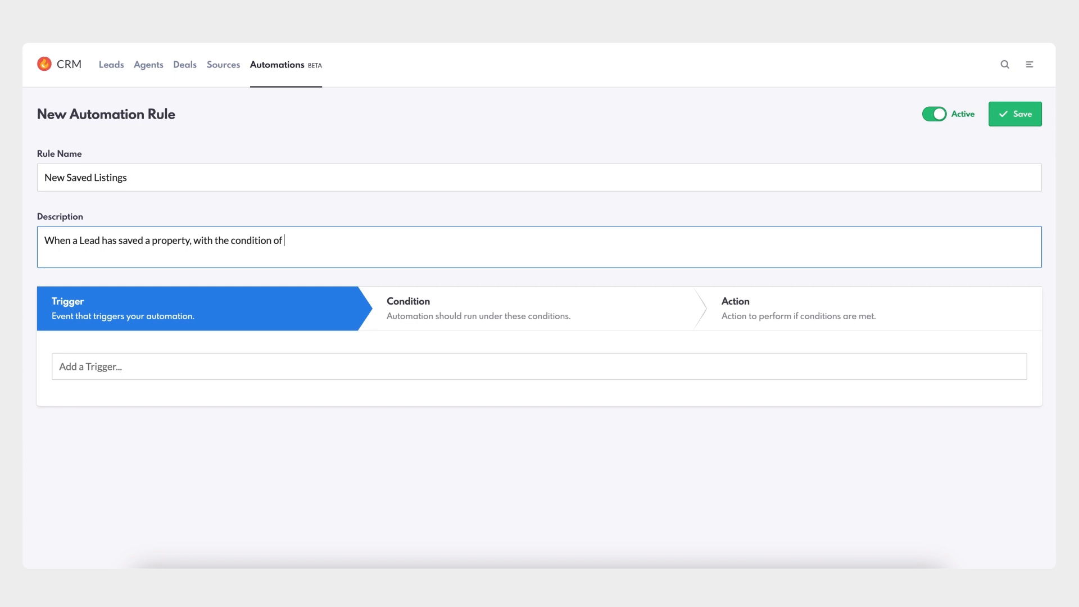
{"action": "type", "text": "viewing at least 10 listings, the ass"}
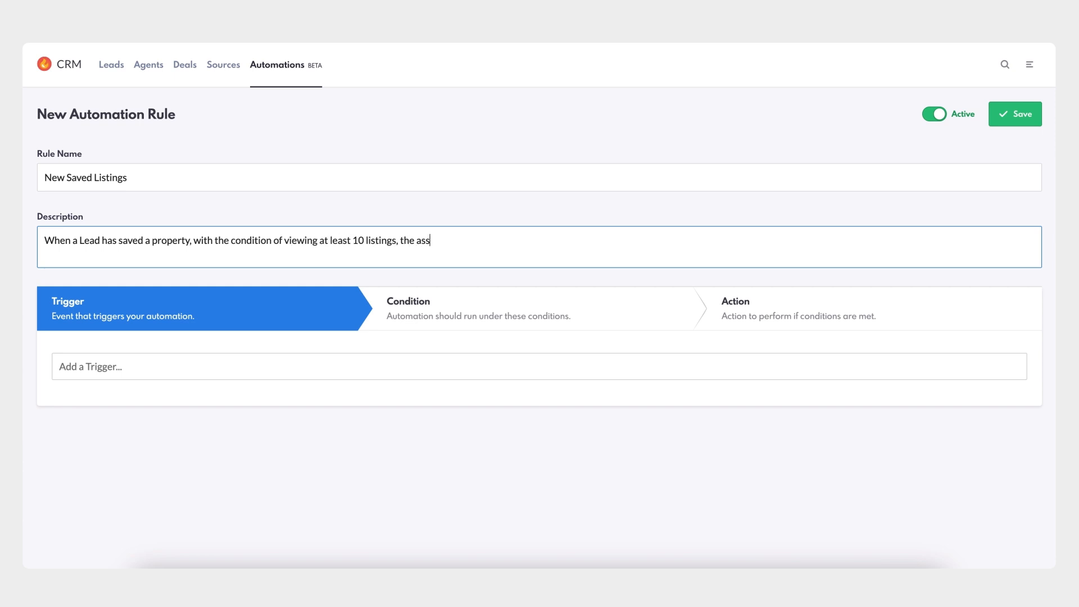
{"action": "type", "text": "igned Agent will get an email notificatio"}
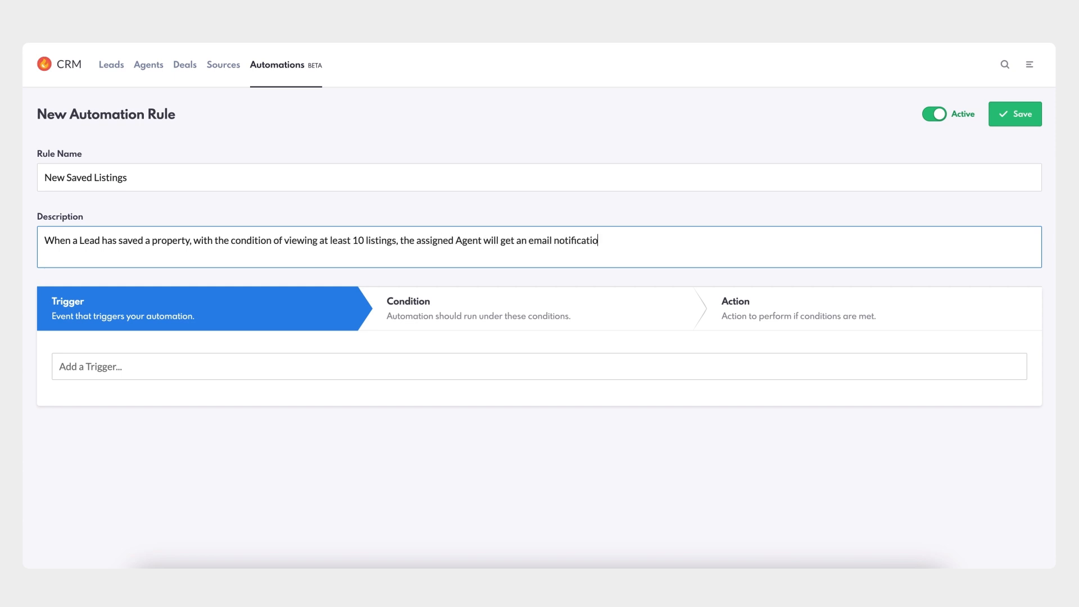
{"action": "type", "text": "n that will have the listing details."}
{"action": "left_click", "coordinate": [181, 223]}
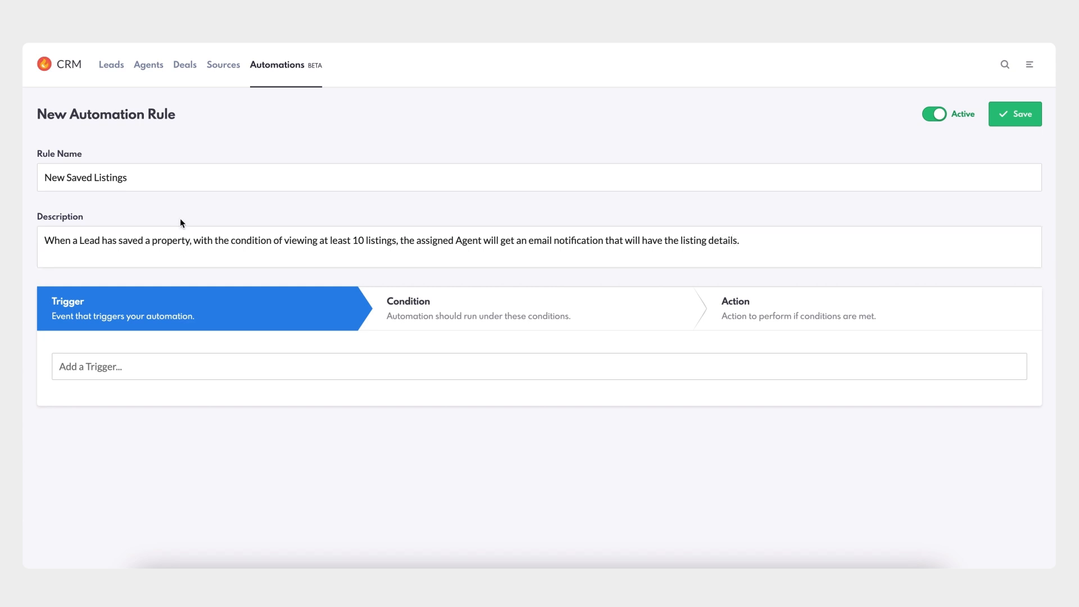
- Set the rule's trigger to the Property Saved website event
{"action": "left_click", "coordinate": [212, 365]}
{"action": "scroll", "coordinate": [214, 441], "scroll_direction": "down", "scroll_amount": 3}
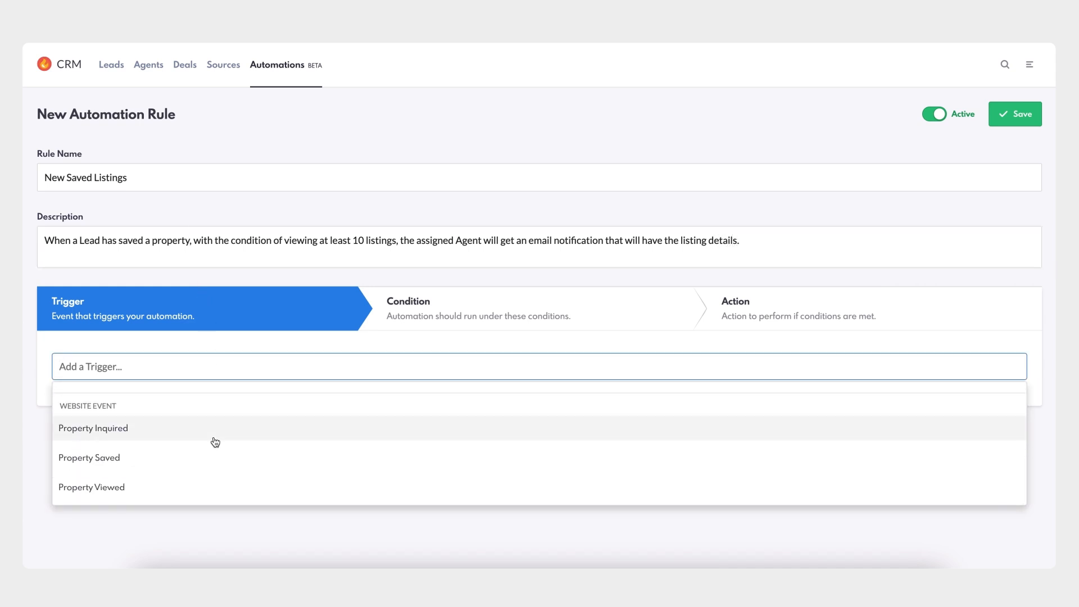
{"action": "left_click", "coordinate": [197, 457]}
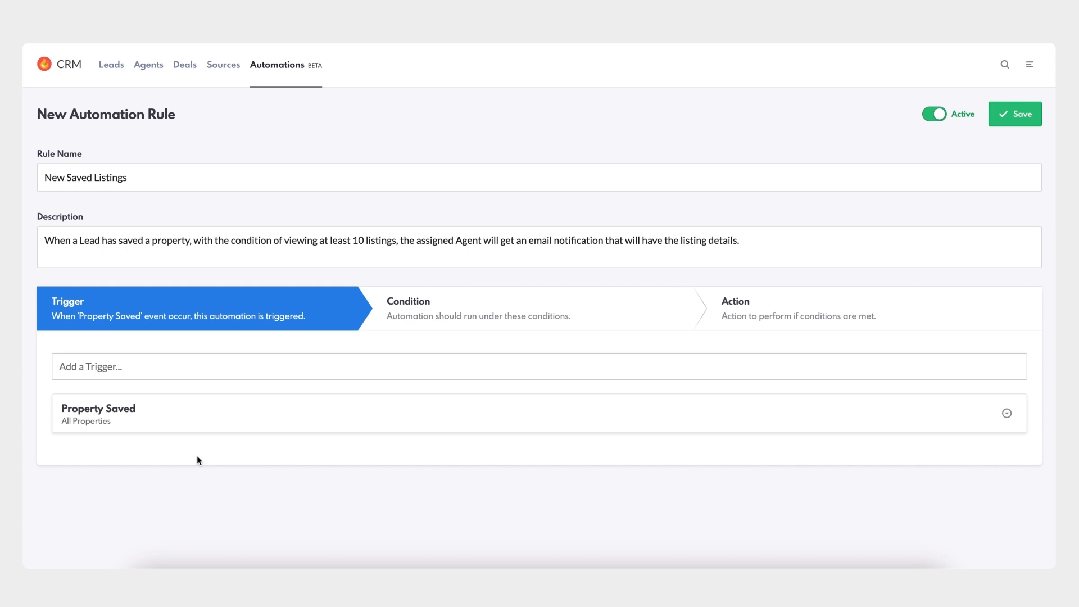
- Add a Number of Viewed Listings condition set to is more than 10
{"action": "left_click", "coordinate": [447, 322]}
{"action": "left_click", "coordinate": [257, 374]}
{"action": "scroll", "coordinate": [246, 416], "scroll_direction": "down", "scroll_amount": 1}
{"action": "scroll", "coordinate": [246, 416], "scroll_direction": "down", "scroll_amount": 8}
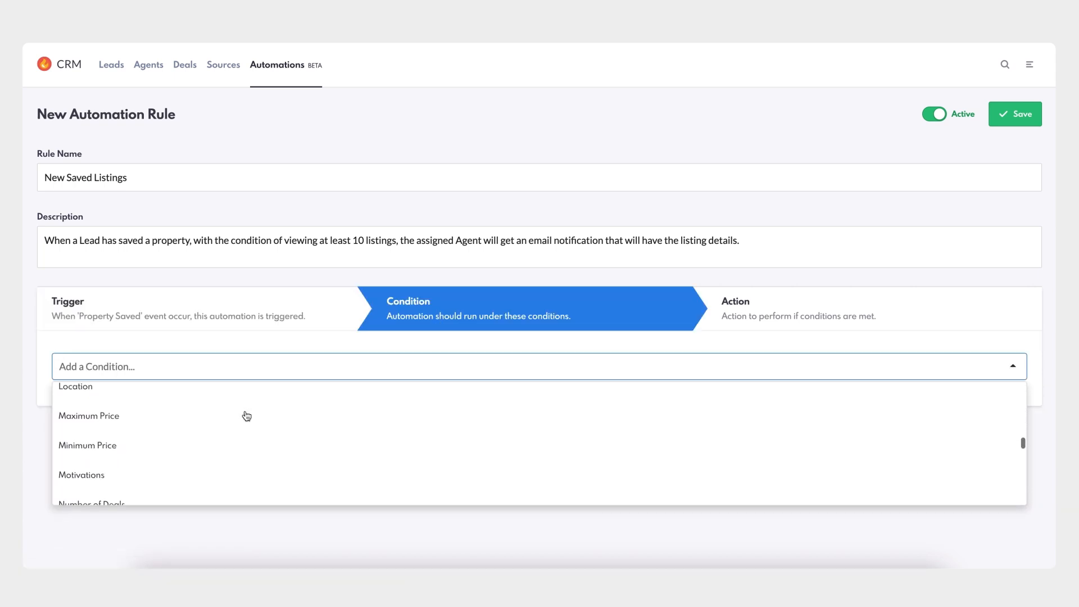
{"action": "scroll", "coordinate": [229, 474], "scroll_direction": "down", "scroll_amount": 2}
{"action": "left_click", "coordinate": [227, 472]}
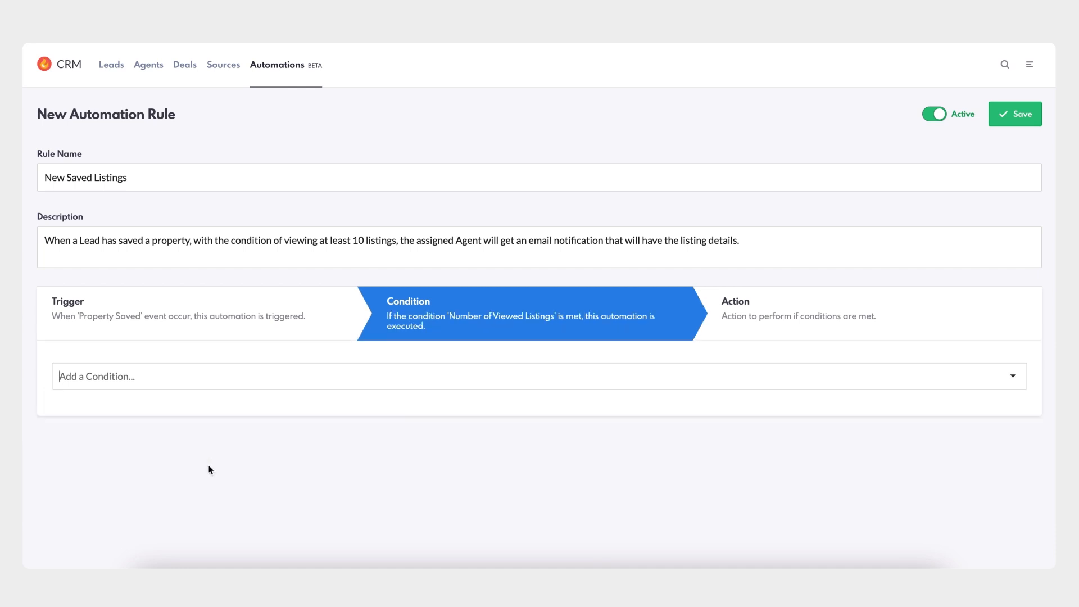
{"action": "scroll", "coordinate": [258, 441], "scroll_direction": "down", "scroll_amount": 2}
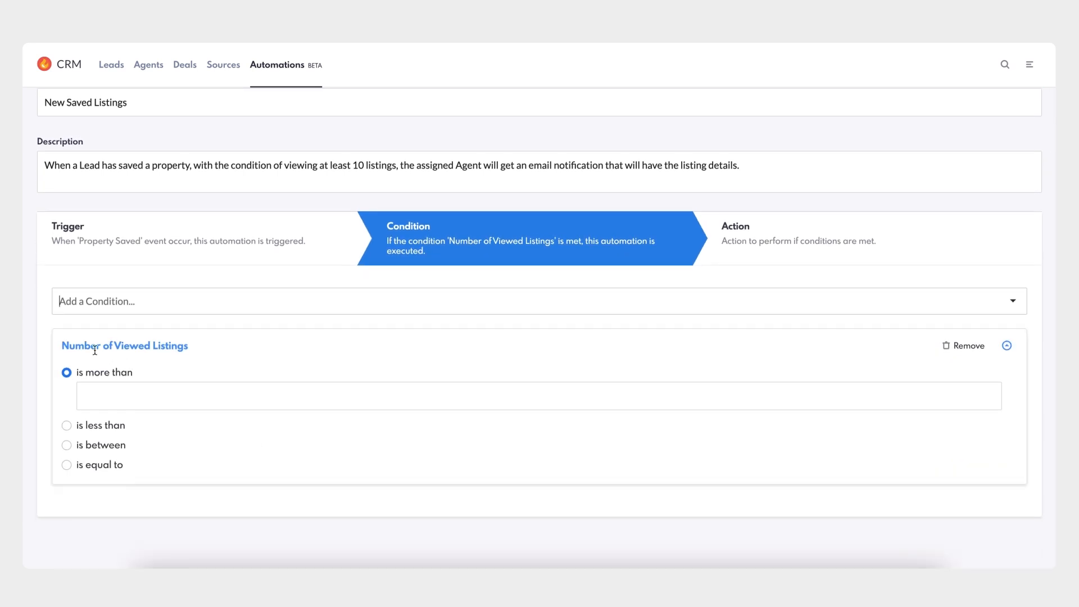
{"action": "left_click", "coordinate": [128, 395]}
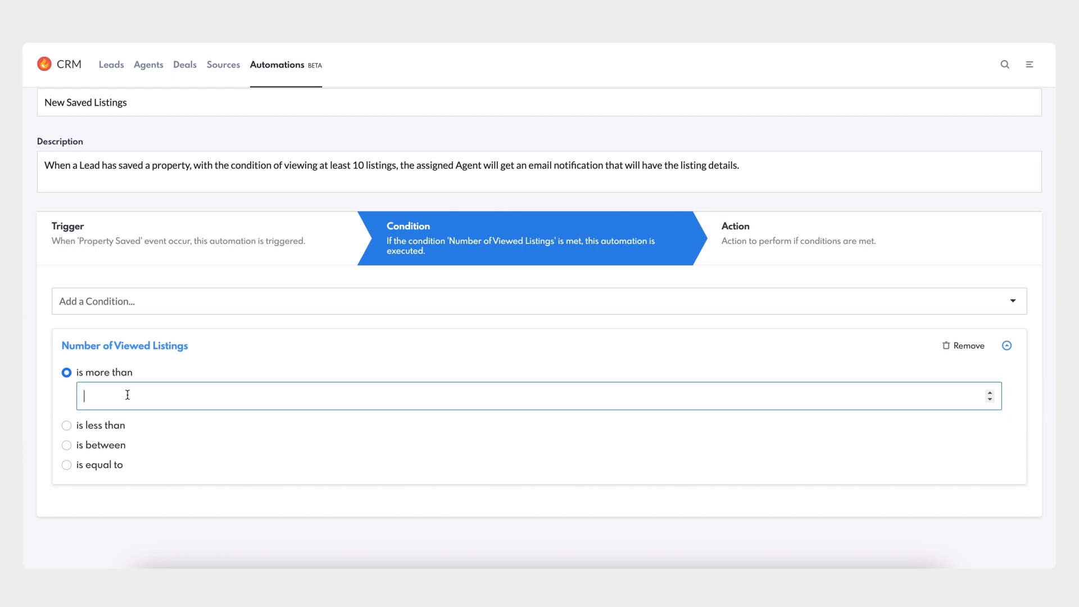
{"action": "type", "text": "10"}
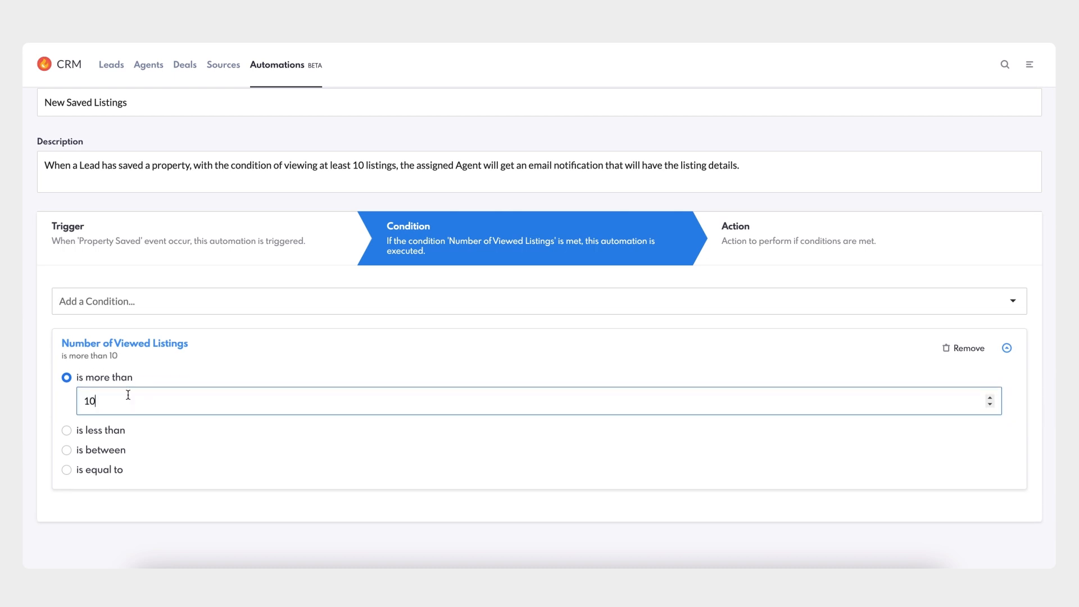
{"action": "left_click", "coordinate": [390, 345]}
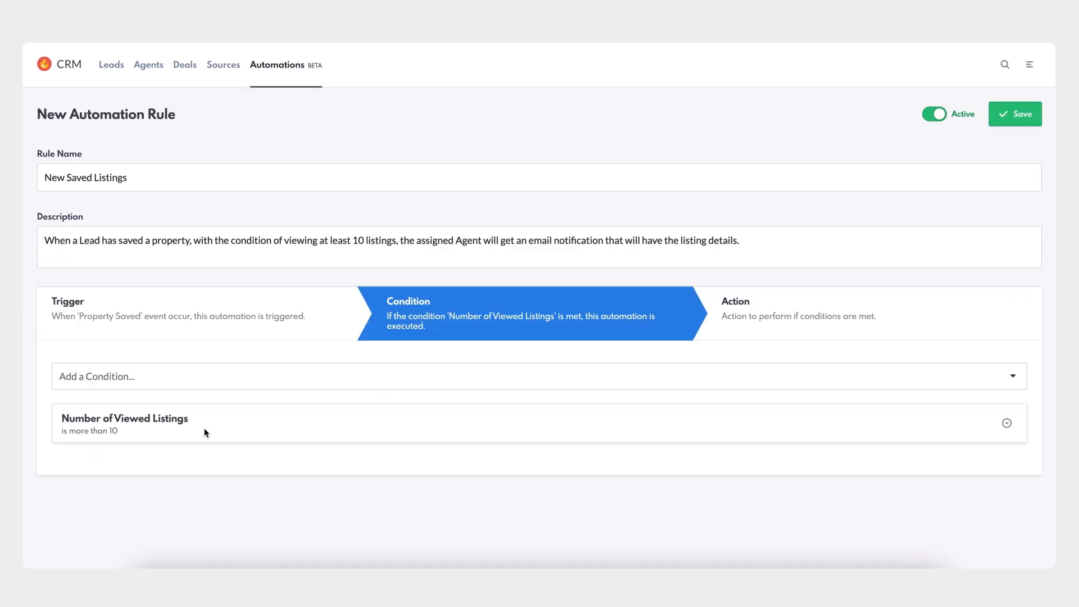
- Add an Email action for the rule
{"action": "left_click", "coordinate": [764, 322]}
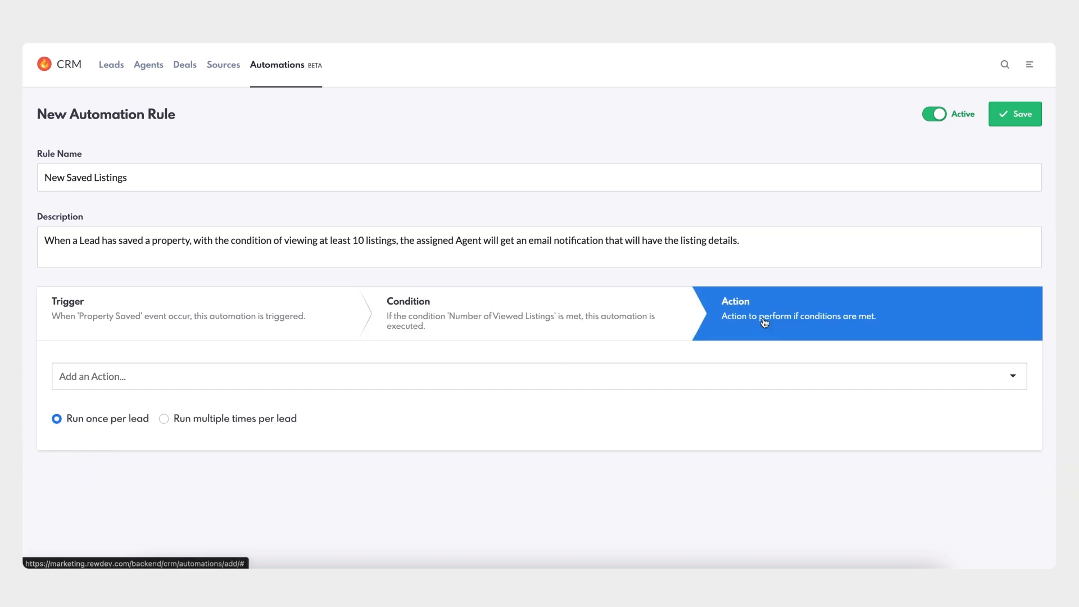
{"action": "left_click", "coordinate": [280, 377]}
{"action": "scroll", "coordinate": [283, 444], "scroll_direction": "down", "scroll_amount": 1}
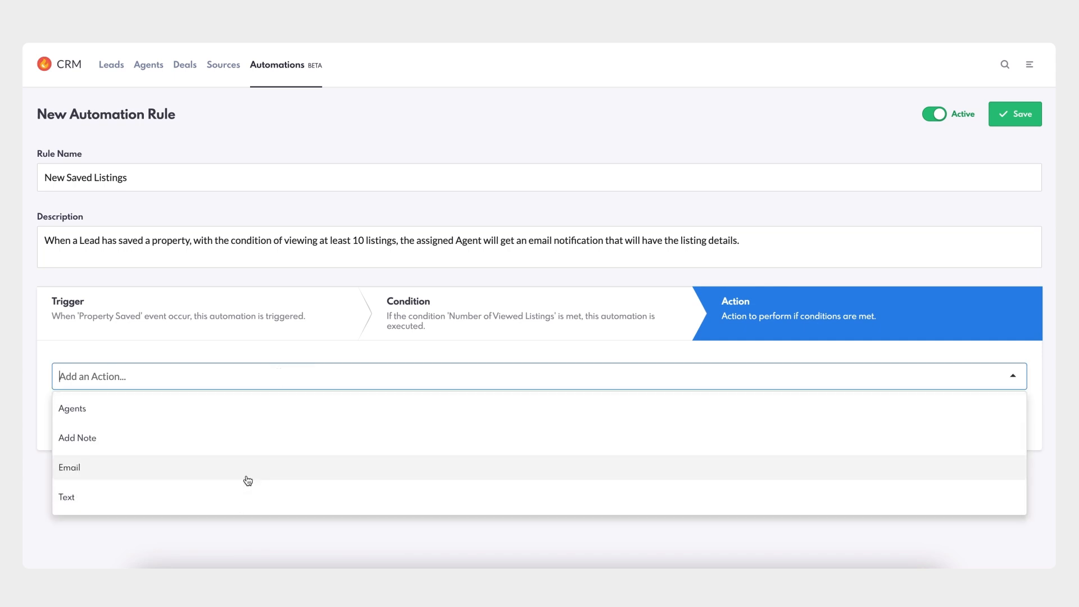
{"action": "left_click", "coordinate": [104, 473]}
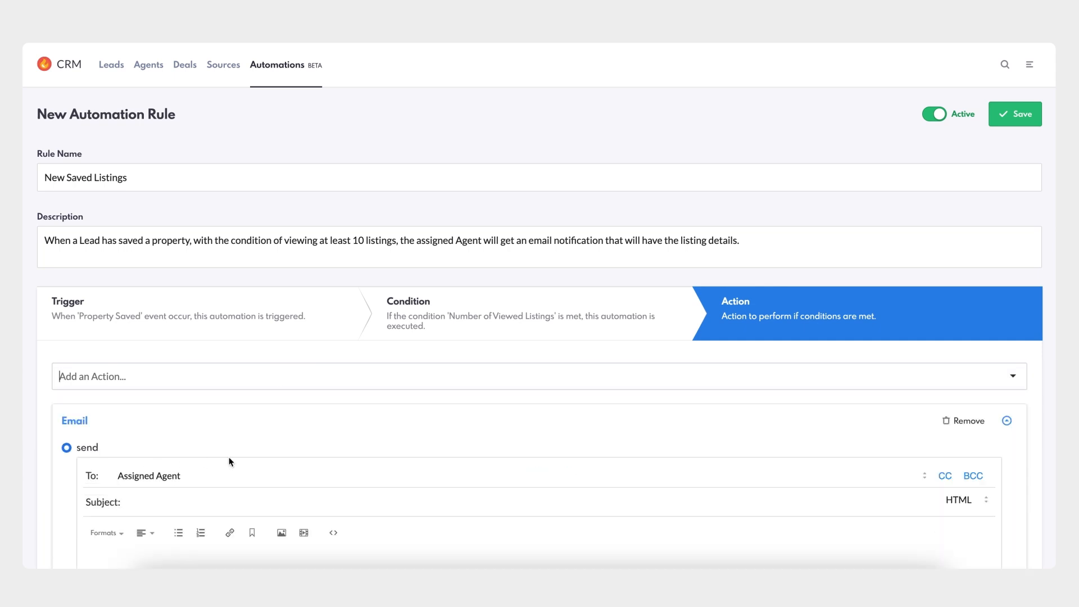
- Set the email subject to "Your Lead just saved a Listing!"
{"action": "scroll", "coordinate": [229, 462], "scroll_direction": "down", "scroll_amount": 4}
{"action": "left_click", "coordinate": [241, 263]}
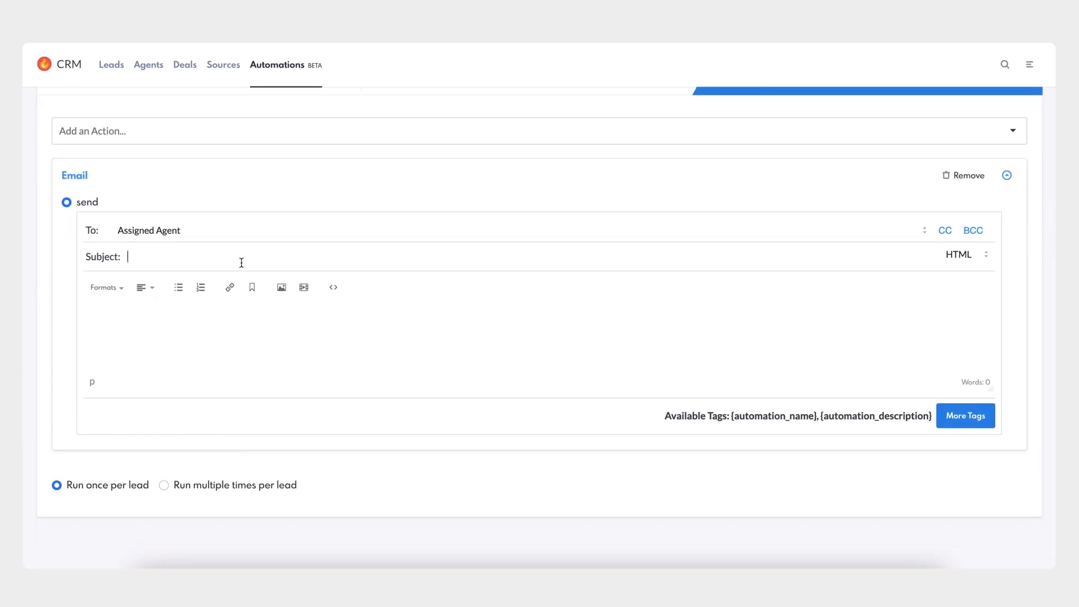
{"action": "type", "text": "Your Lead just saved a Listing!"}
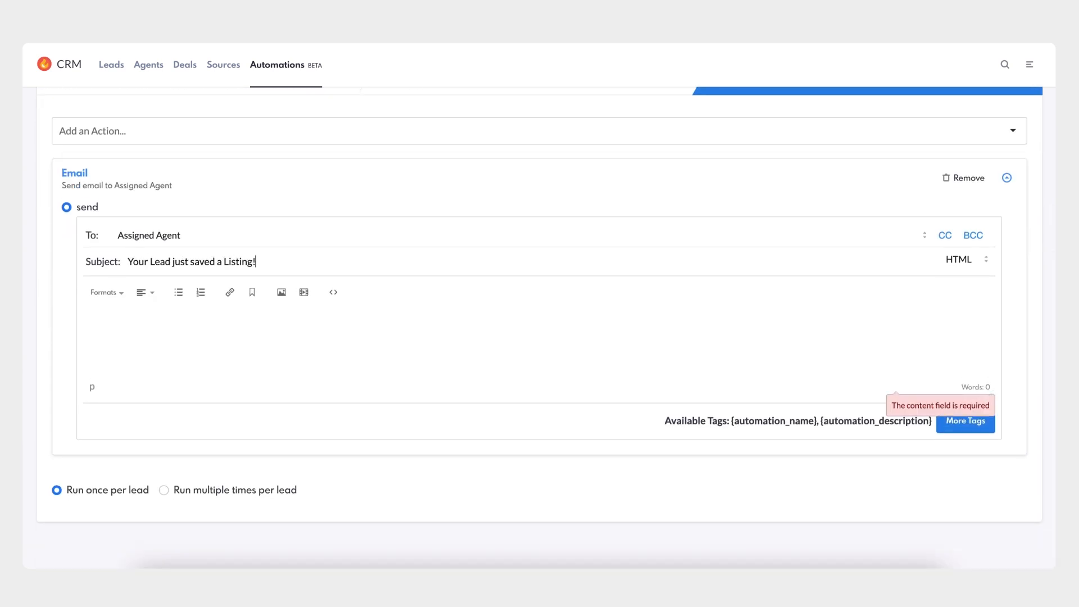
- Start the email body with the greeting "Hi {agent_first_name}," and begin a new line with "Your lead"
{"action": "left_click", "coordinate": [253, 318]}
{"action": "type", "text": "Hi"}
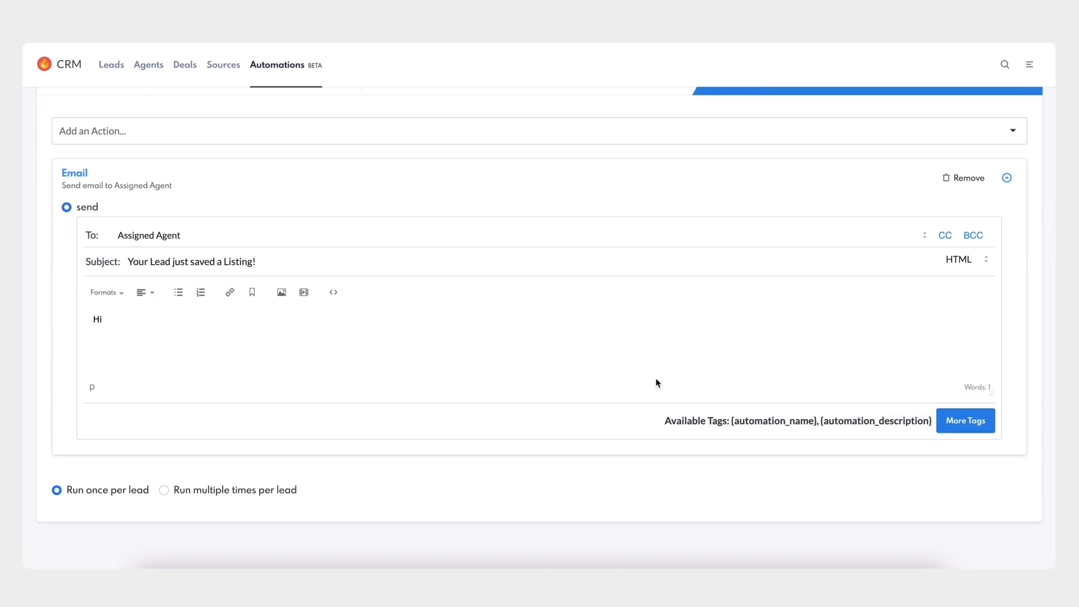
{"action": "left_click", "coordinate": [964, 421]}
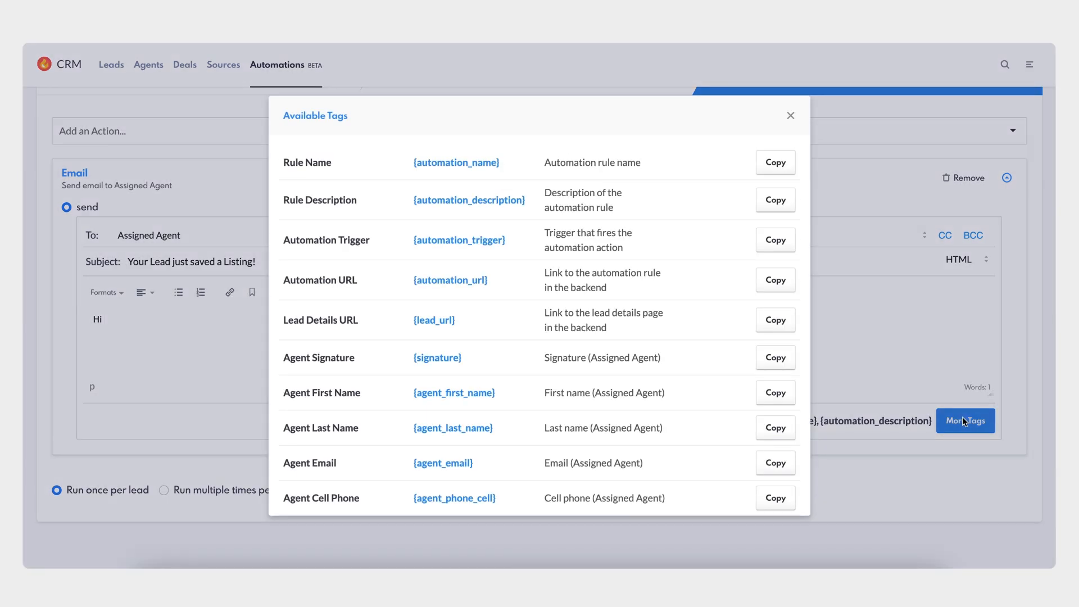
{"action": "left_click", "coordinate": [785, 397]}
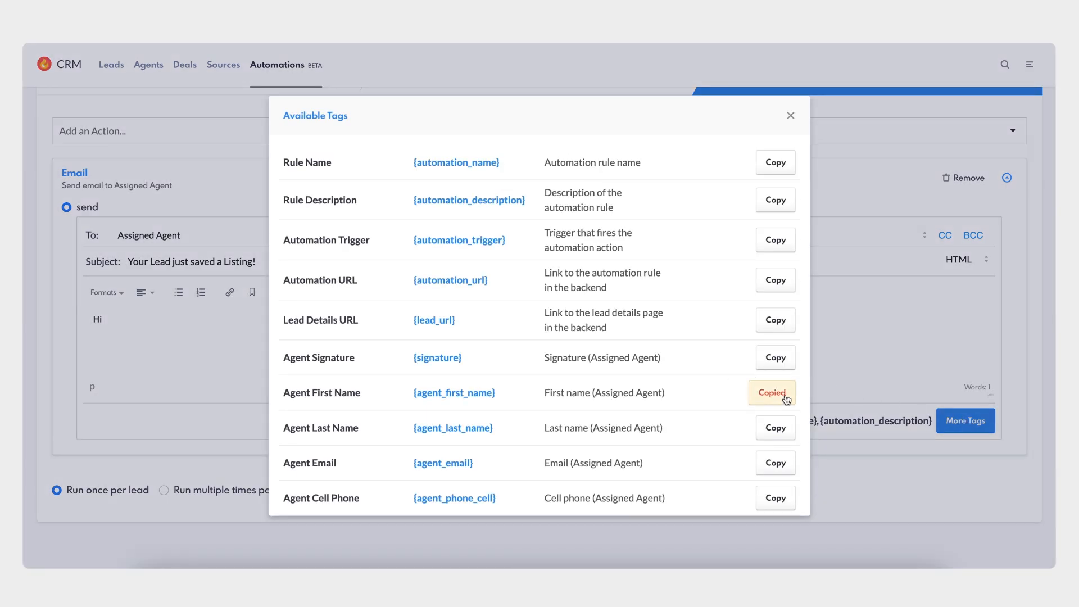
{"action": "left_click", "coordinate": [790, 115]}
{"action": "left_click", "coordinate": [337, 326]}
{"action": "key", "text": "ctrl+v"}
{"action": "key", "text": "Return"}
{"action": "type", "text": "Your lead"}
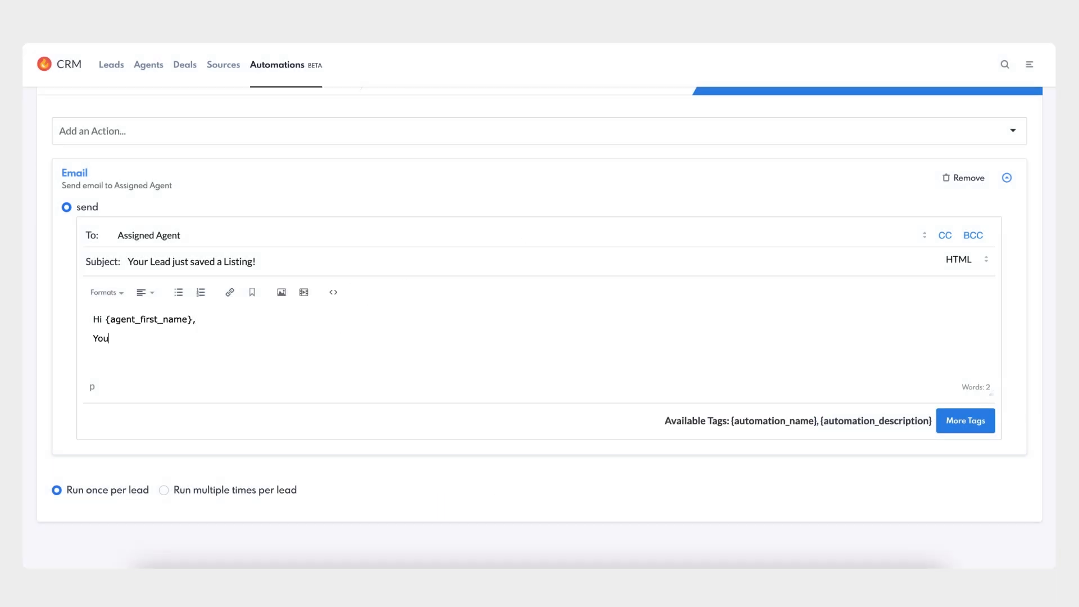
- Insert the {lead_url} tag and continue with "has saved a property. This is your chance to contact them to see if they need any help!"
{"action": "left_click", "coordinate": [967, 430]}
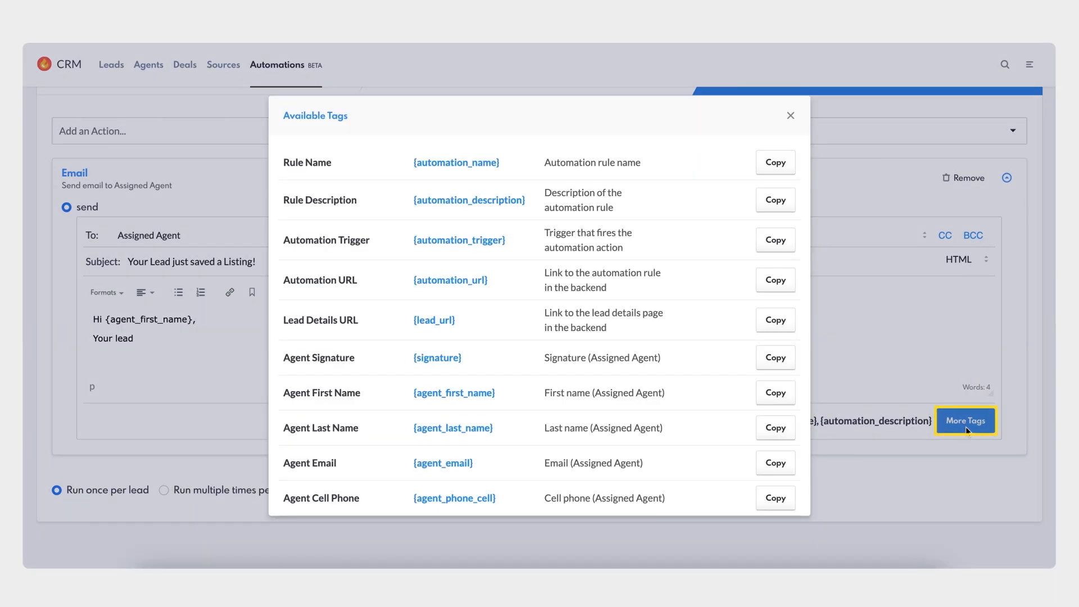
{"action": "left_click", "coordinate": [775, 323]}
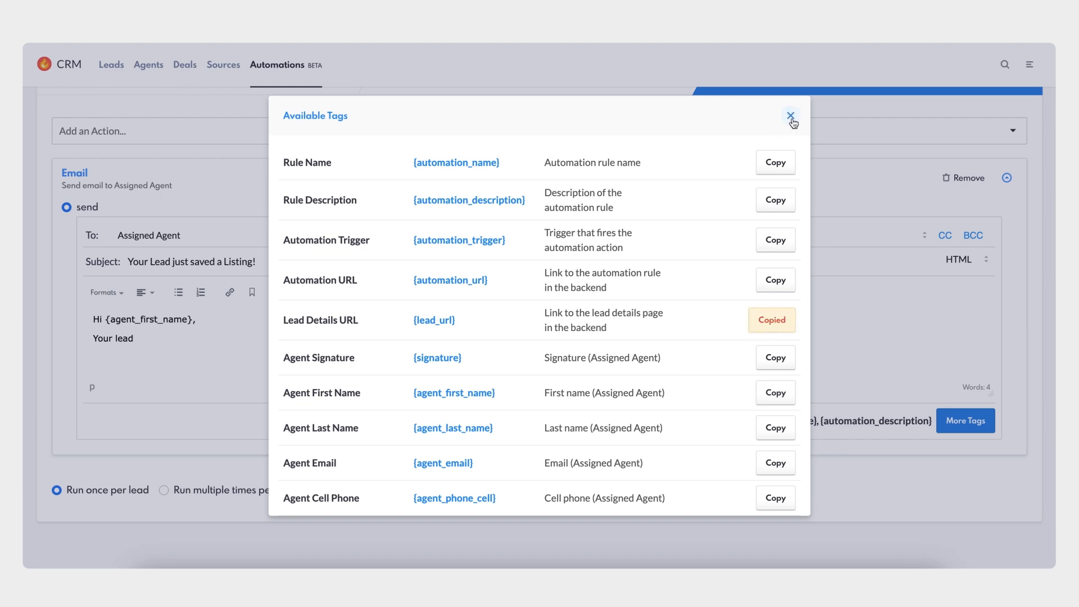
{"action": "left_click", "coordinate": [790, 115]}
{"action": "key", "text": "ctrl+v"}
{"action": "type", "text": "has saved a property"}
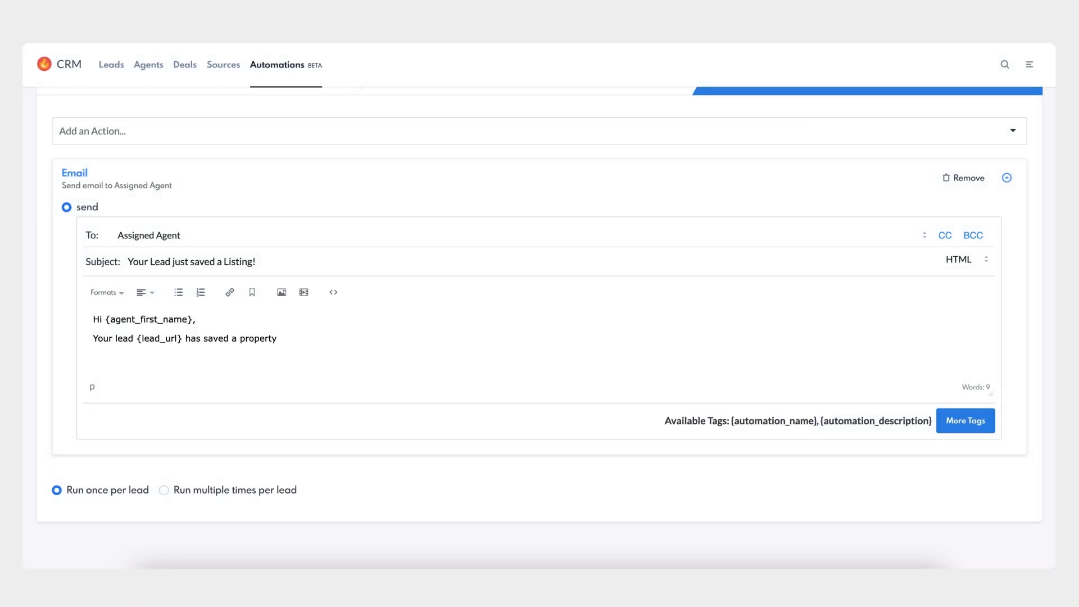
{"action": "type", "text": ". This is your chance to contact them to see if they need any help!"}
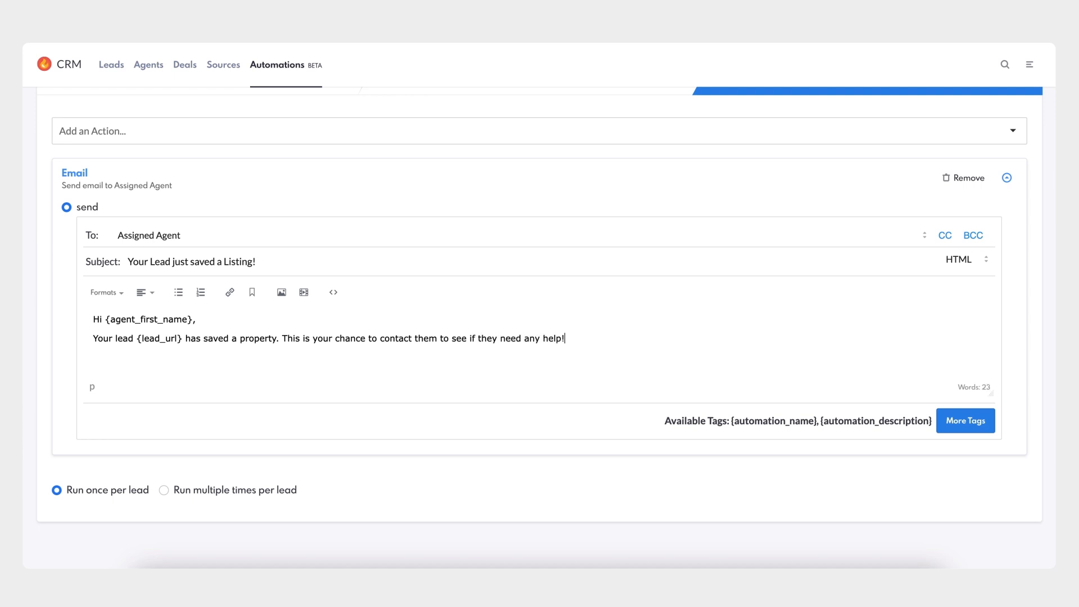
- Add a line "Here are the listing details:" followed by the {listing_address} and {listing_mls} tags on separate lines
{"action": "key", "text": "Return"}
{"action": "type", "text": "Here are the listing details:"}
{"action": "key", "text": "Return"}
{"action": "left_click", "coordinate": [965, 421]}
{"action": "scroll", "coordinate": [605, 381], "scroll_direction": "down", "scroll_amount": 6}
{"action": "left_click", "coordinate": [778, 318]}
{"action": "key", "text": "ctrl+v"}
{"action": "left_click", "coordinate": [964, 421]}
{"action": "scroll", "coordinate": [683, 375], "scroll_direction": "down", "scroll_amount": 8}
{"action": "left_click", "coordinate": [776, 362]}
{"action": "left_click", "coordinate": [790, 116]}
{"action": "left_click", "coordinate": [649, 366]}
{"action": "key", "text": "ctrl+v"}
- Insert the {listing_price}, {listing_status} and {listing_url} tags on separate lines of the email body
{"action": "left_click", "coordinate": [964, 420]}
{"action": "scroll", "coordinate": [763, 405], "scroll_direction": "down", "scroll_amount": 8}
{"action": "left_click", "coordinate": [778, 418]}
{"action": "left_click", "coordinate": [790, 115]}
{"action": "left_click", "coordinate": [706, 363]}
{"action": "key", "text": "ctrl+v"}
{"action": "left_click", "coordinate": [965, 420]}
{"action": "scroll", "coordinate": [628, 433], "scroll_direction": "down", "scroll_amount": 10}
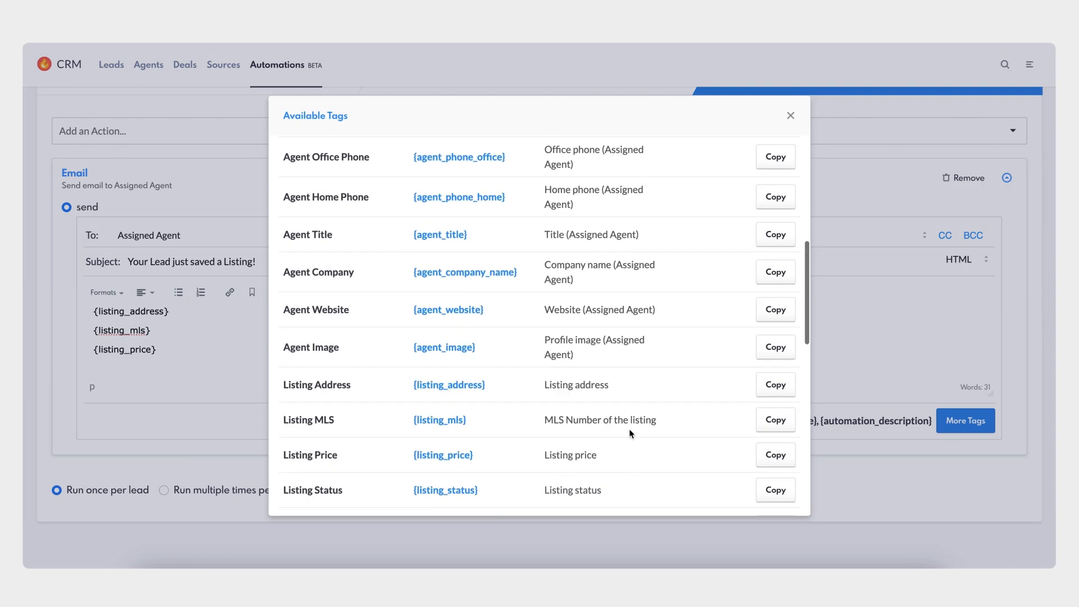
{"action": "left_click", "coordinate": [770, 324]}
{"action": "left_click", "coordinate": [790, 115]}
{"action": "left_click", "coordinate": [602, 365]}
{"action": "key", "text": "ctrl+v"}
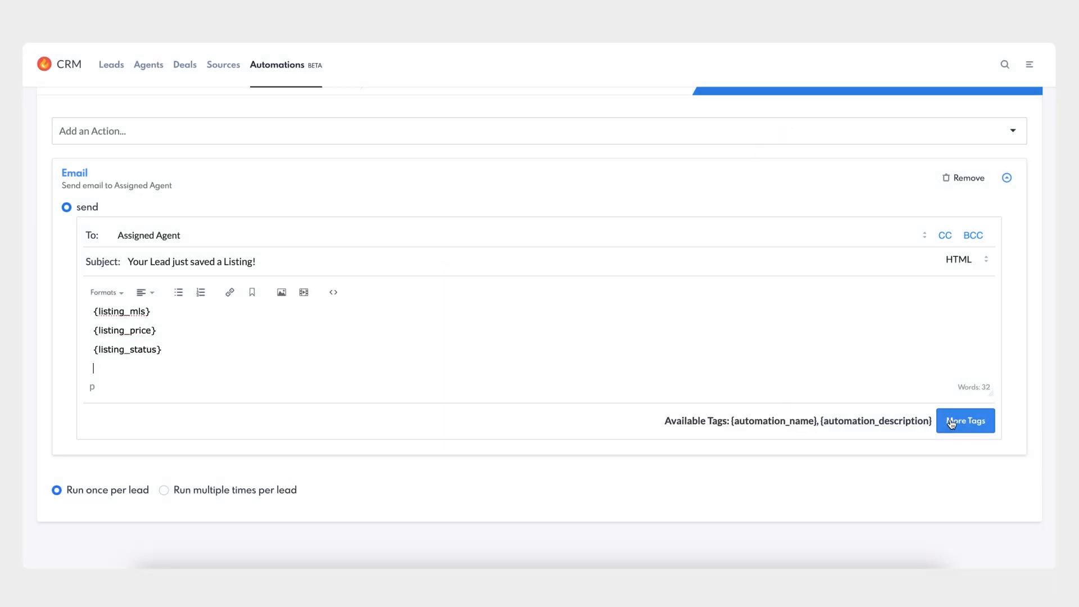
{"action": "left_click", "coordinate": [965, 420]}
{"action": "scroll", "coordinate": [668, 424], "scroll_direction": "down", "scroll_amount": 5}
{"action": "scroll", "coordinate": [668, 424], "scroll_direction": "down", "scroll_amount": 1}
{"action": "left_click", "coordinate": [770, 401]}
{"action": "left_click", "coordinate": [790, 115]}
{"action": "left_click", "coordinate": [646, 331]}
{"action": "key", "text": "ctrl+v"}
{"action": "scroll", "coordinate": [535, 358], "scroll_direction": "up", "scroll_amount": 10}
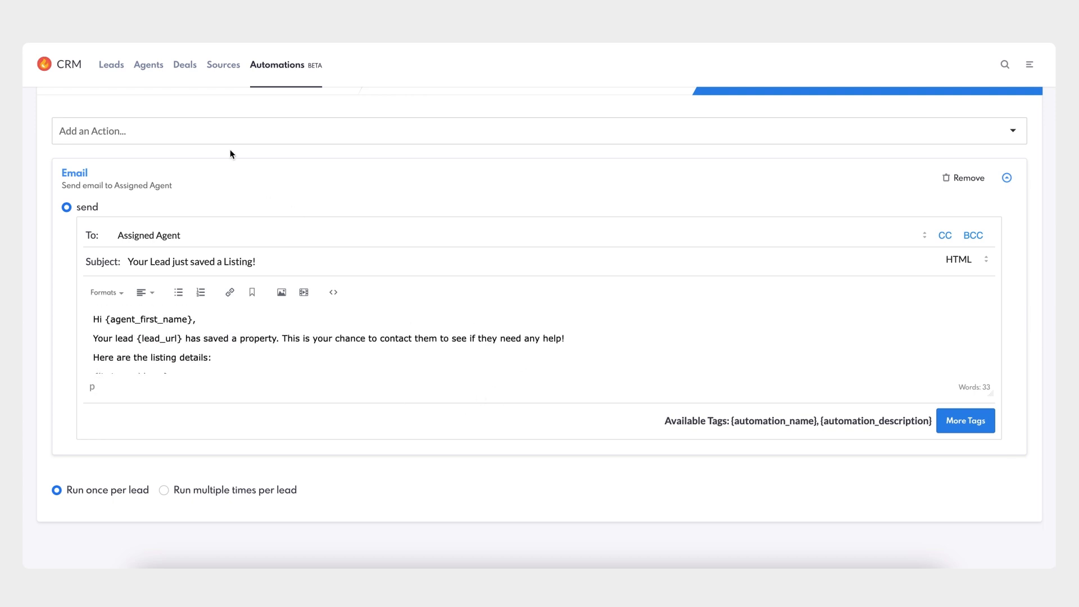
- Add a Text action to the rule
{"action": "left_click", "coordinate": [188, 133]}
{"action": "scroll", "coordinate": [169, 207], "scroll_direction": "down", "scroll_amount": 1}
{"action": "left_click", "coordinate": [64, 259]}
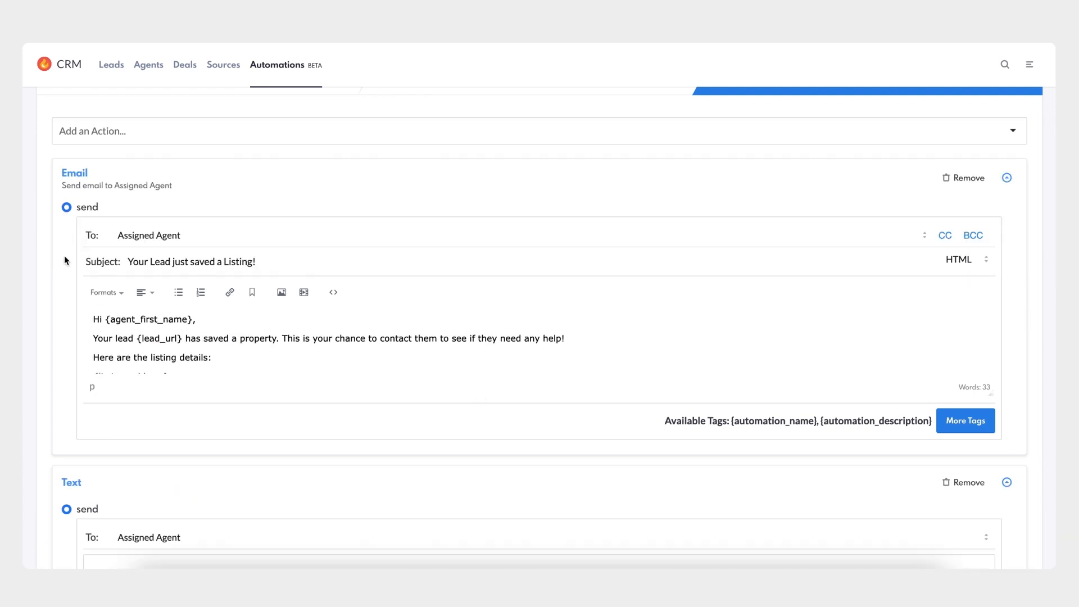
- Copy the whole email body into the text message body
{"action": "scroll", "coordinate": [174, 457], "scroll_direction": "down", "scroll_amount": 3}
{"action": "left_click", "coordinate": [163, 425]}
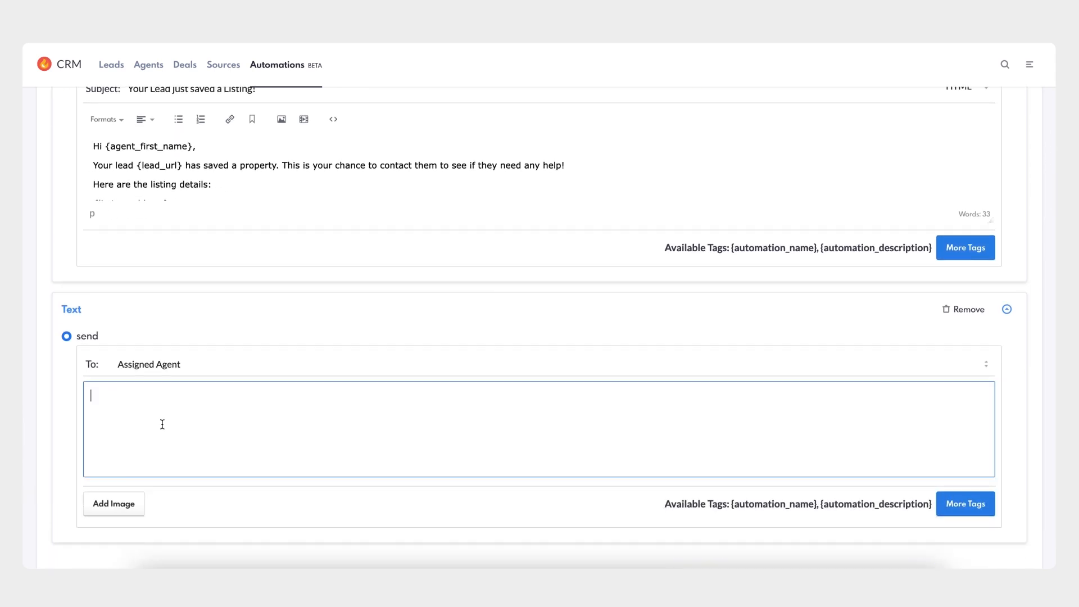
{"action": "left_click", "coordinate": [205, 167]}
{"action": "key", "text": "ctrl+a"}
{"action": "left_click", "coordinate": [183, 409]}
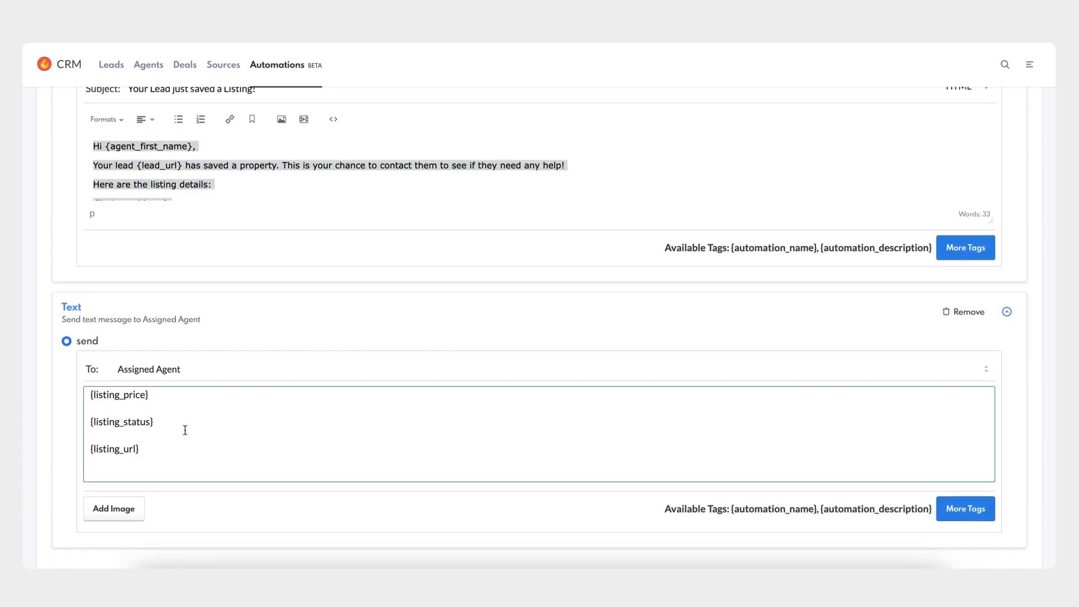
- Set the rule to run multiple times per lead
{"action": "scroll", "coordinate": [185, 433], "scroll_direction": "up", "scroll_amount": 5}
{"action": "scroll", "coordinate": [186, 432], "scroll_direction": "up", "scroll_amount": 2}
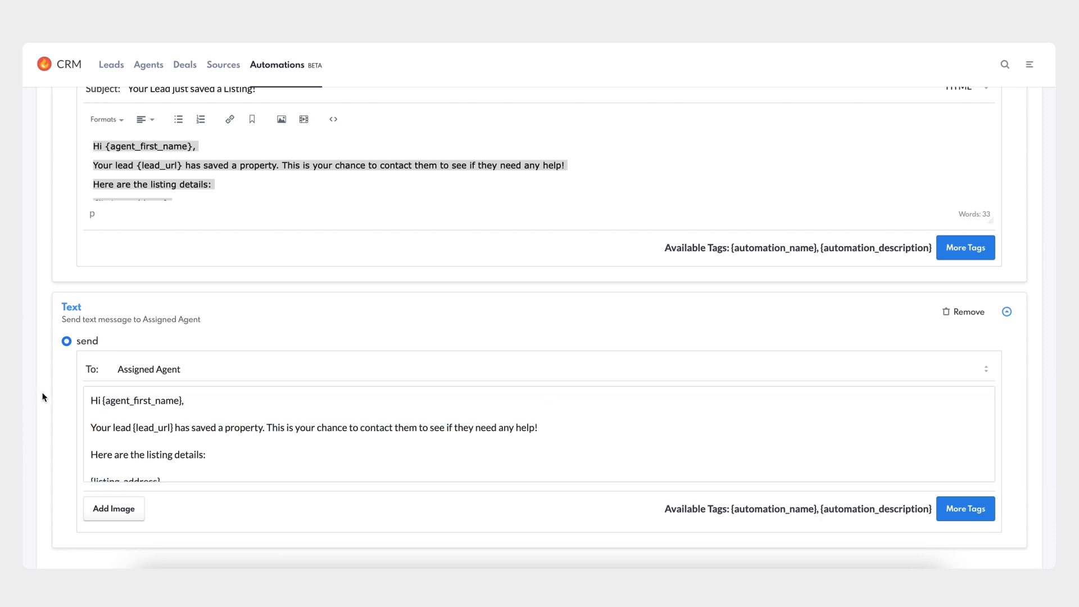
{"action": "scroll", "coordinate": [42, 398], "scroll_direction": "down", "scroll_amount": 3}
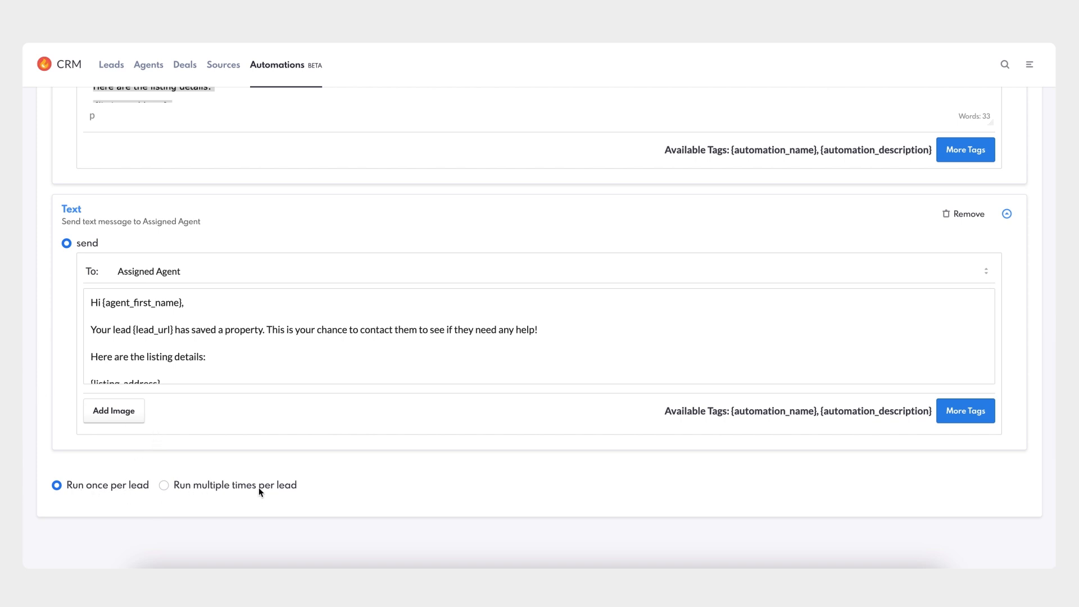
{"action": "left_click", "coordinate": [163, 486]}
- Save the automation rule
{"action": "scroll", "coordinate": [42, 438], "scroll_direction": "up", "scroll_amount": 8}
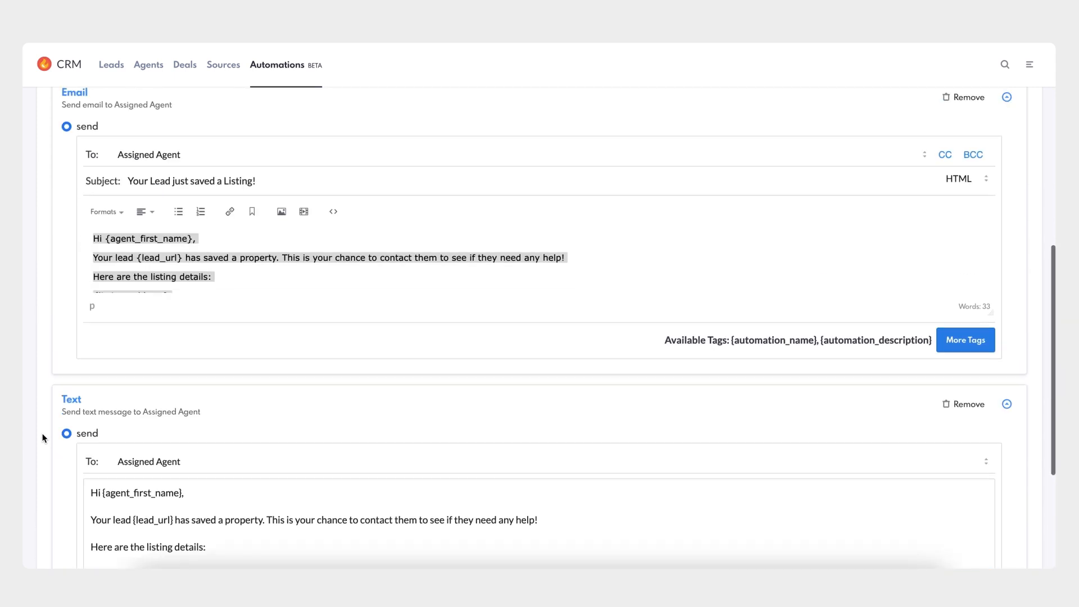
{"action": "scroll", "coordinate": [43, 437], "scroll_direction": "up", "scroll_amount": 2}
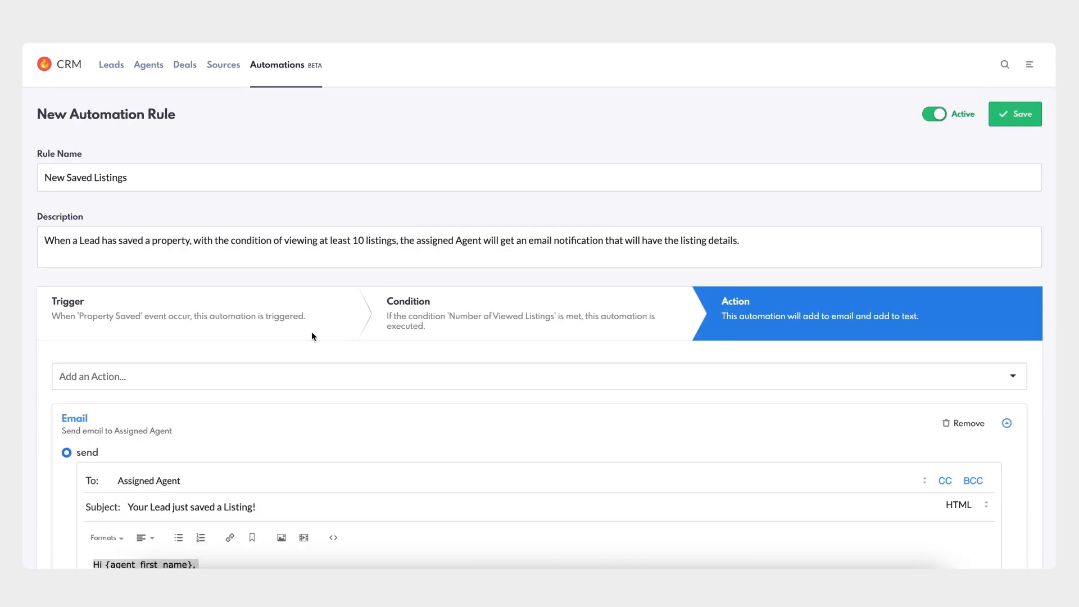
{"action": "left_click", "coordinate": [1018, 117]}
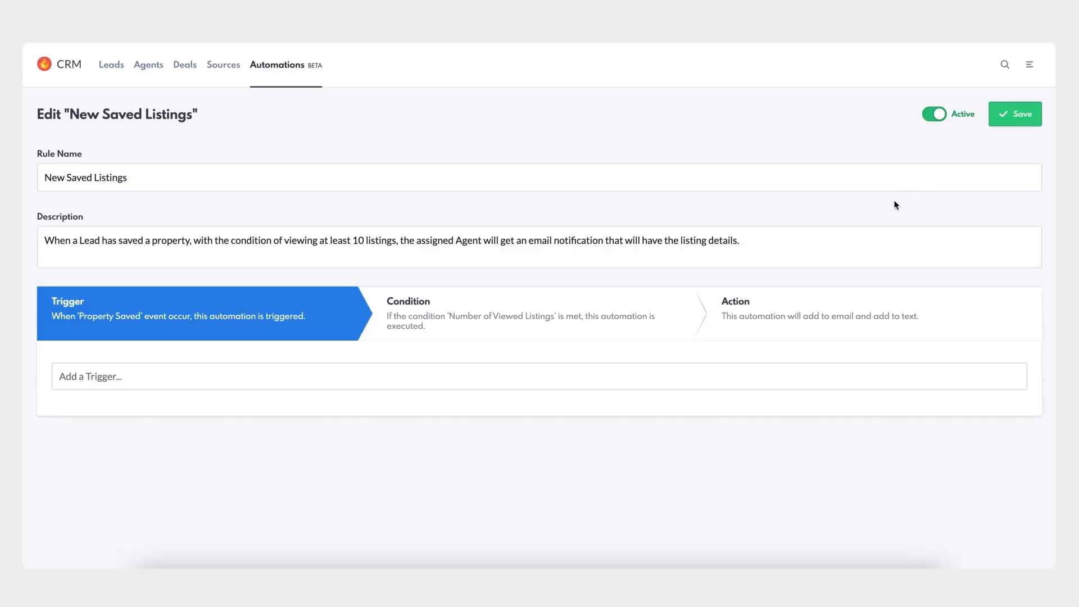
- Review the saved rule's action, trigger and condition, then return to the automations list
{"action": "left_click", "coordinate": [793, 315]}
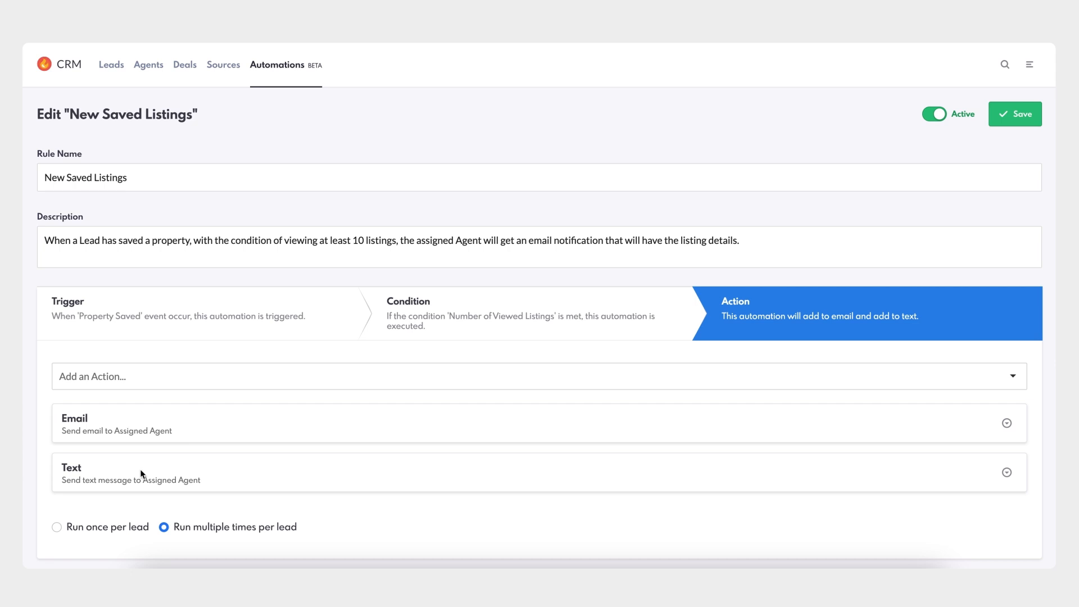
{"action": "left_click", "coordinate": [300, 317]}
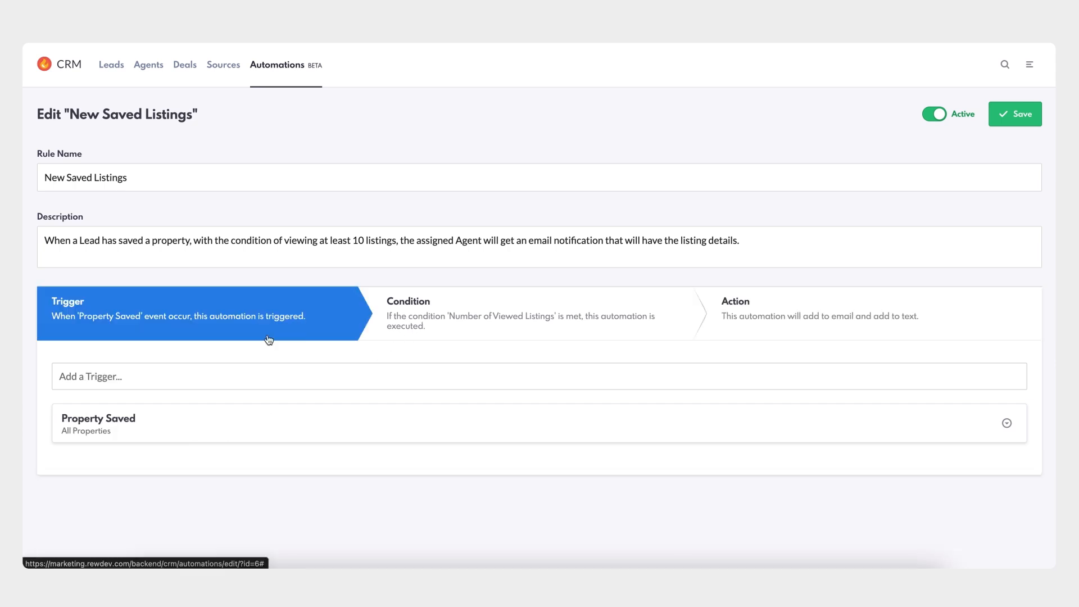
{"action": "left_click", "coordinate": [408, 332]}
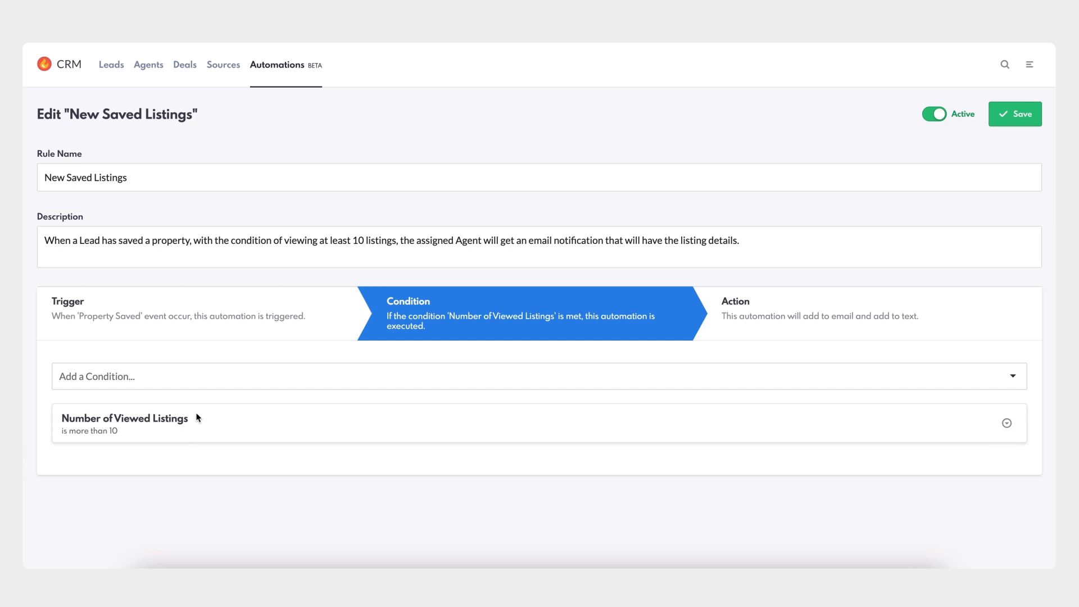
{"action": "left_click", "coordinate": [276, 66]}
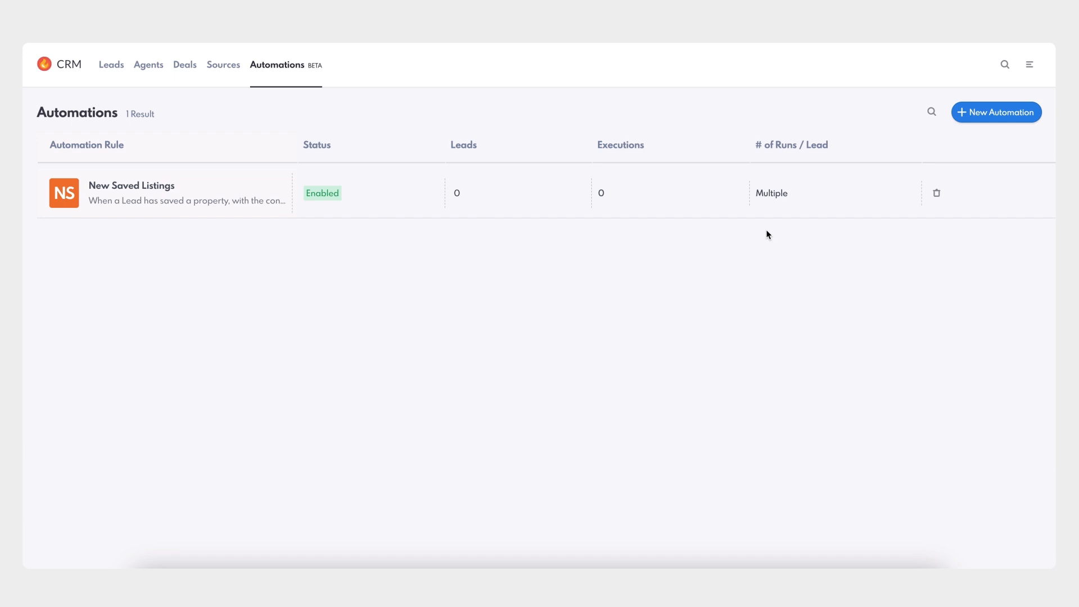
- Open the permissions page of the first agent in the Company agents list
{"action": "left_click", "coordinate": [1029, 64]}
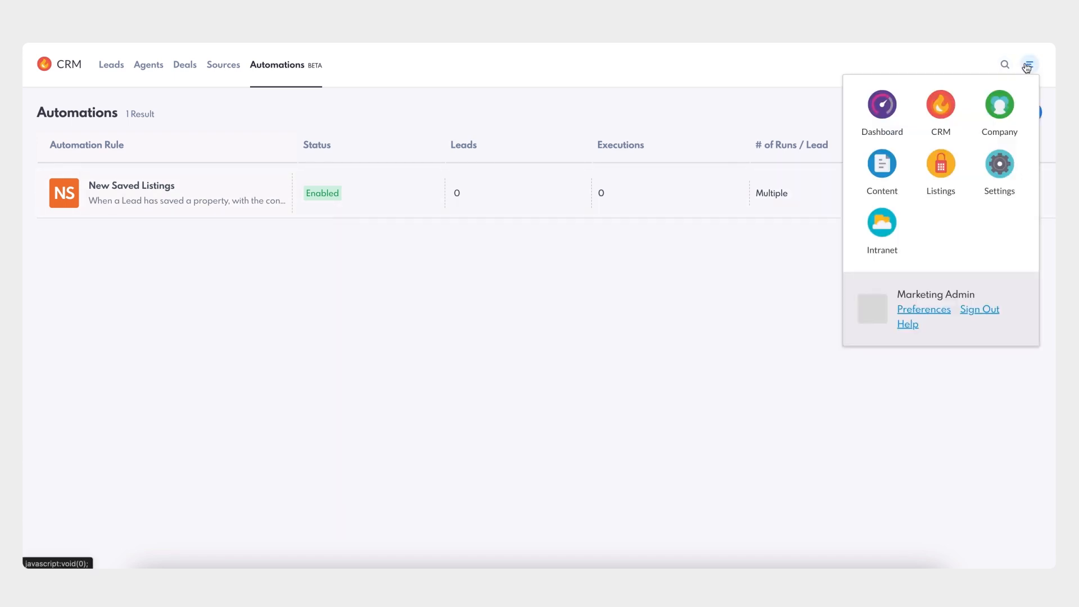
{"action": "left_click", "coordinate": [998, 113]}
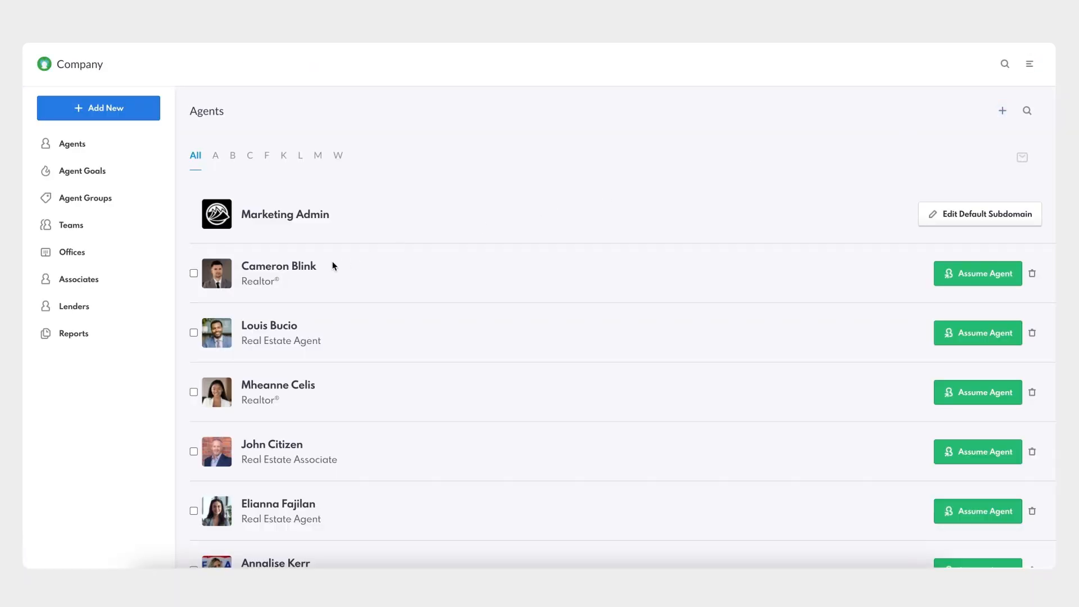
{"action": "left_click", "coordinate": [312, 270]}
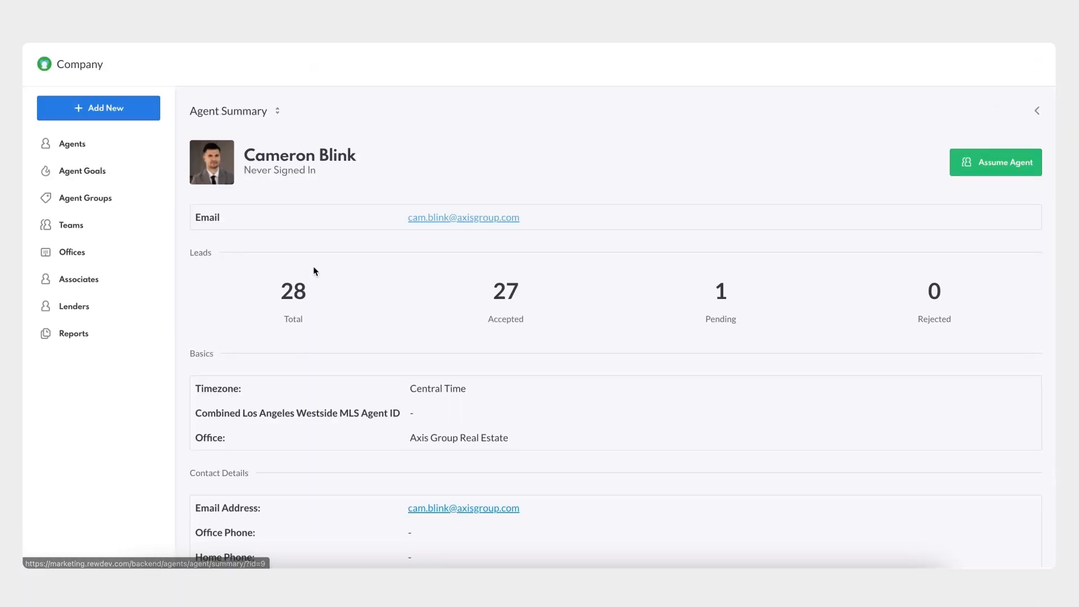
{"action": "left_click", "coordinate": [251, 117]}
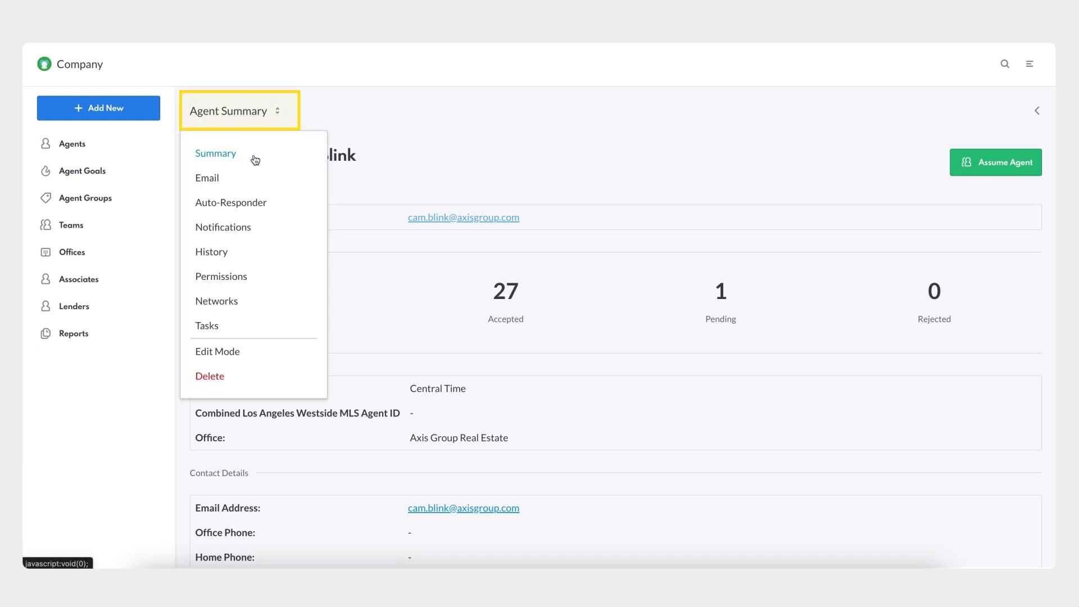
{"action": "left_click", "coordinate": [253, 279]}
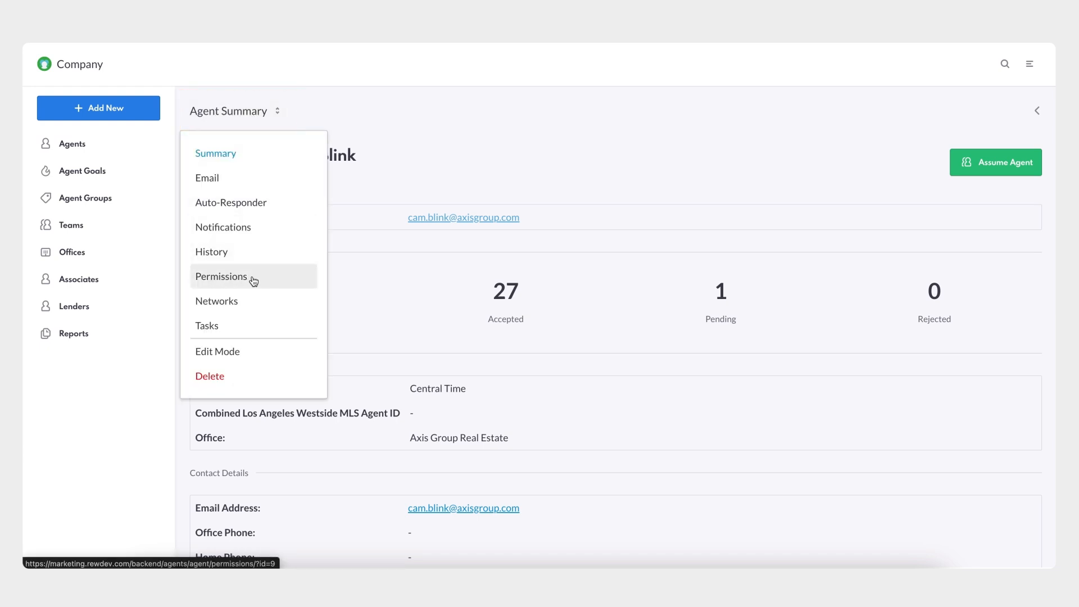
- Expand Automation Privileges with Add & Manage Own Automation enabled and save the agent's permissions
{"action": "scroll", "coordinate": [367, 362], "scroll_direction": "down", "scroll_amount": 3}
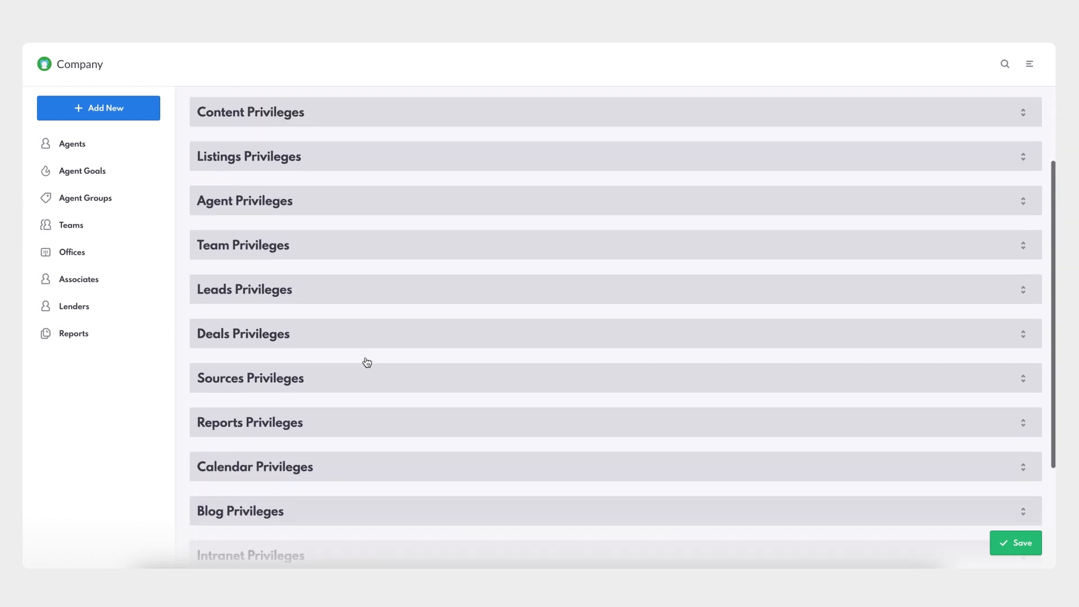
{"action": "scroll", "coordinate": [367, 362], "scroll_direction": "down", "scroll_amount": 2}
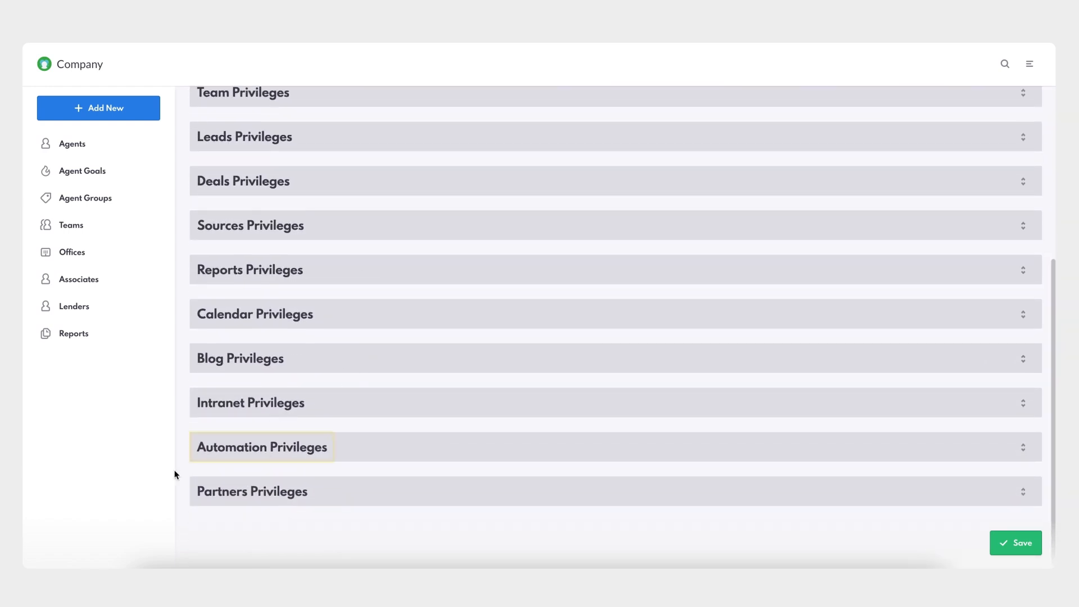
{"action": "left_click", "coordinate": [311, 456]}
{"action": "scroll", "coordinate": [310, 454], "scroll_direction": "down", "scroll_amount": 1}
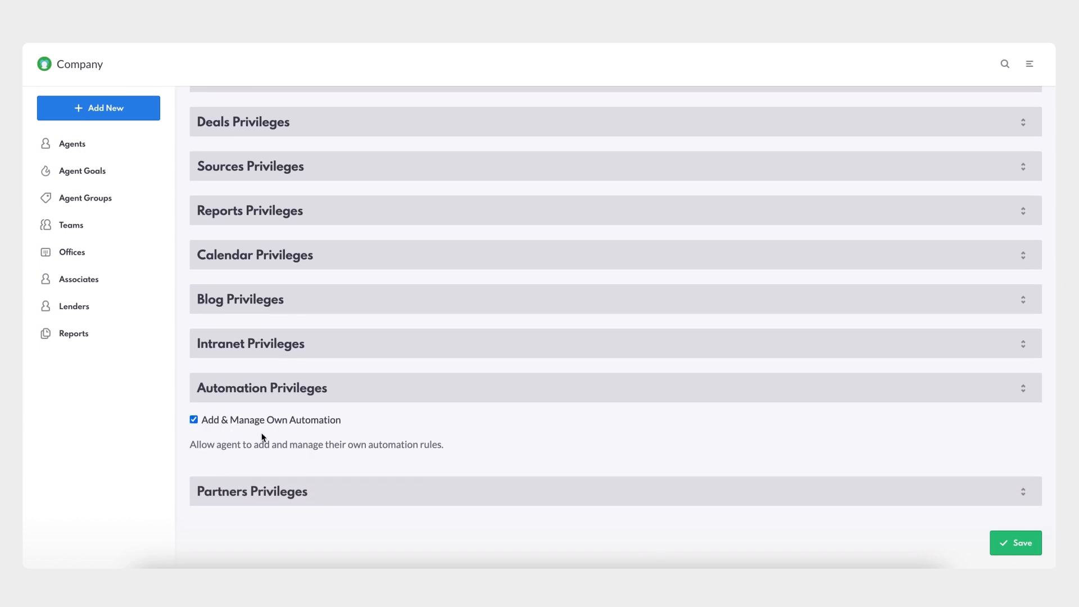
{"action": "left_click", "coordinate": [1010, 548]}
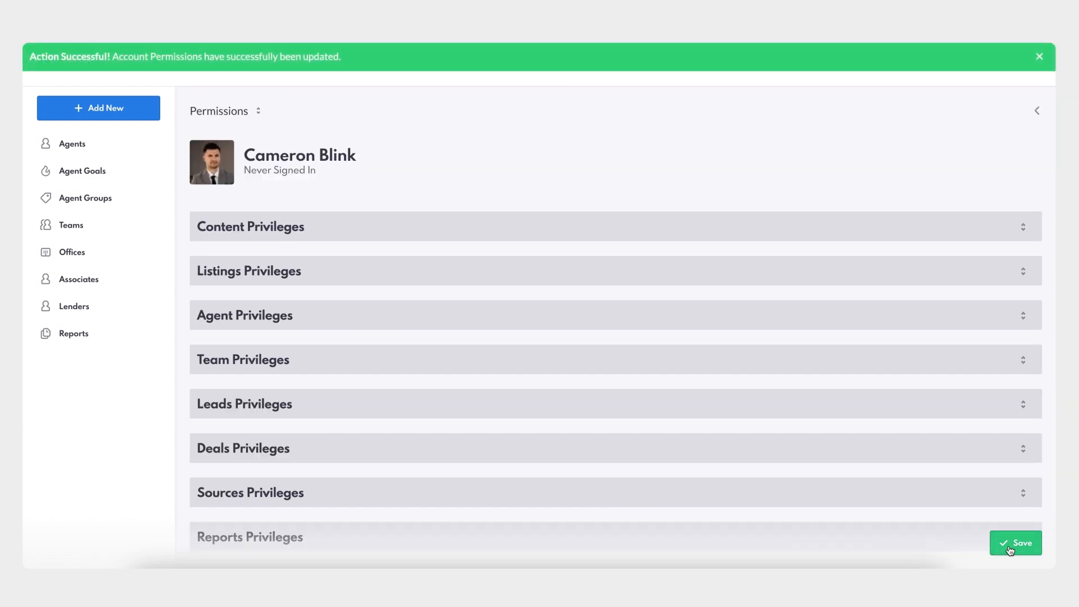